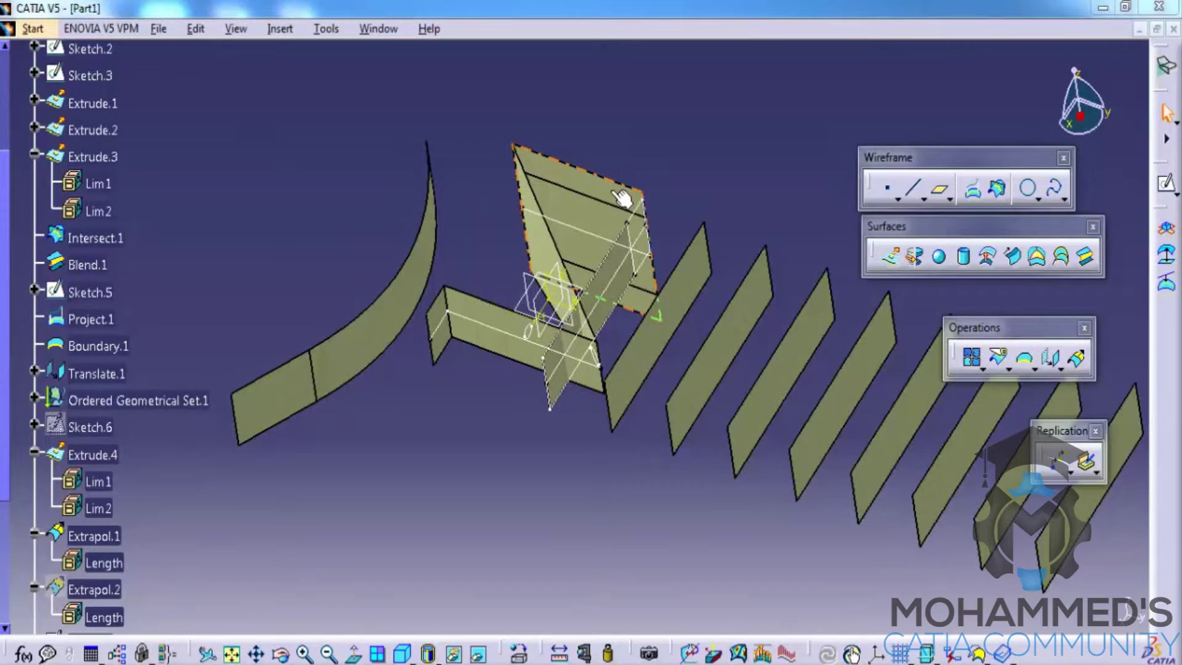
Step: Find the old Extrude.11 copy in the specification tree, select it, then clear the selection
click(659, 117)
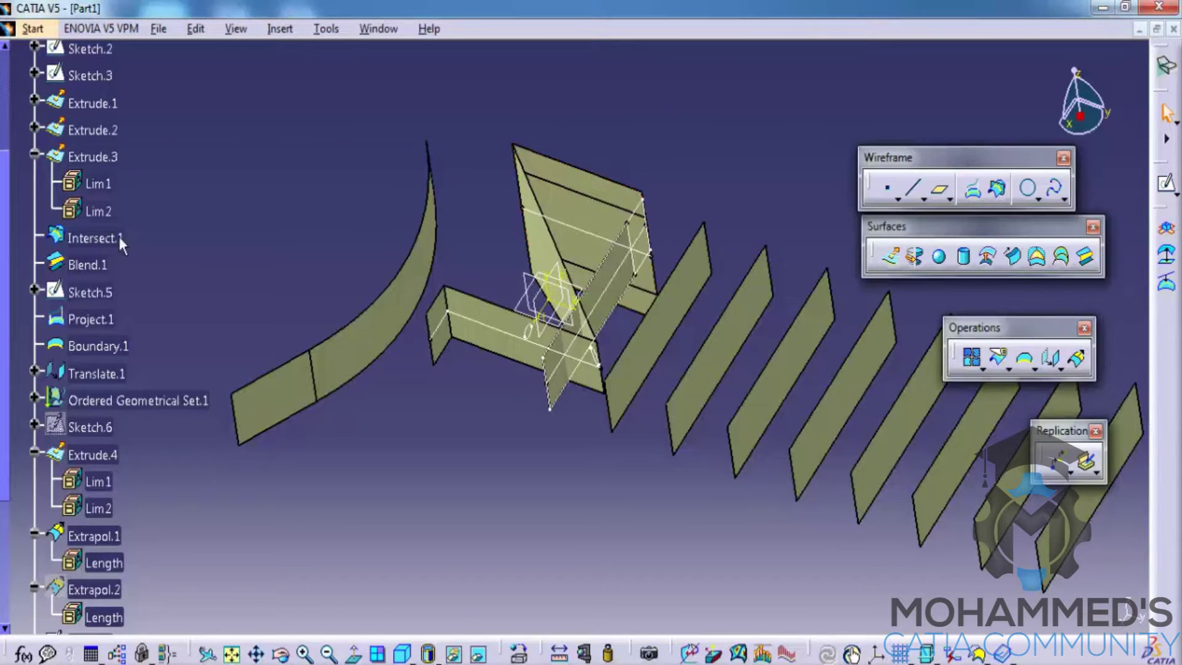
scroll(190, 304, down, 5)
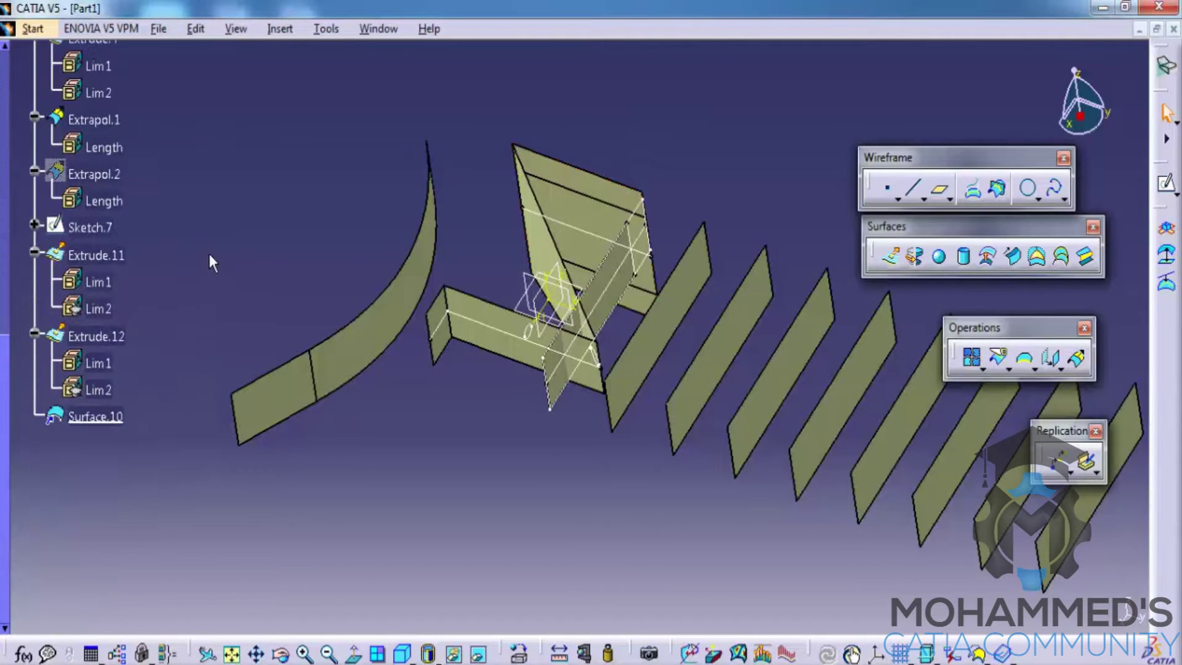
click(96, 375)
click(213, 285)
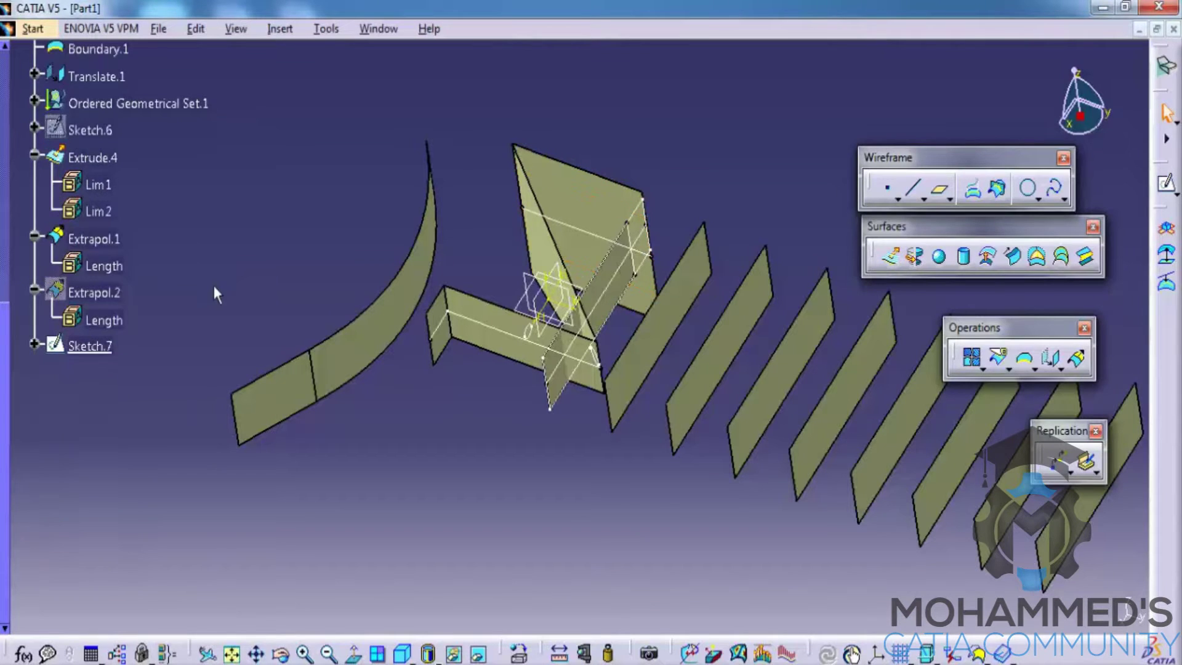
scroll(213, 277, up, 7)
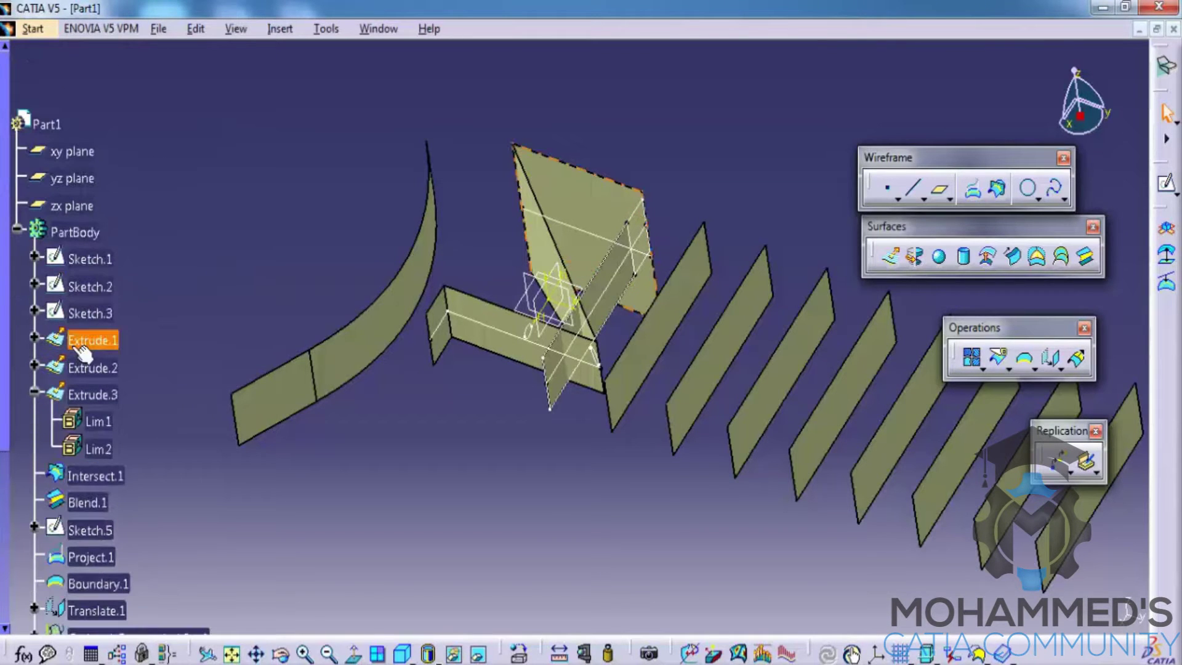
Step: Copy the Extrude.1 surface and paste it into PartBody
click(97, 350)
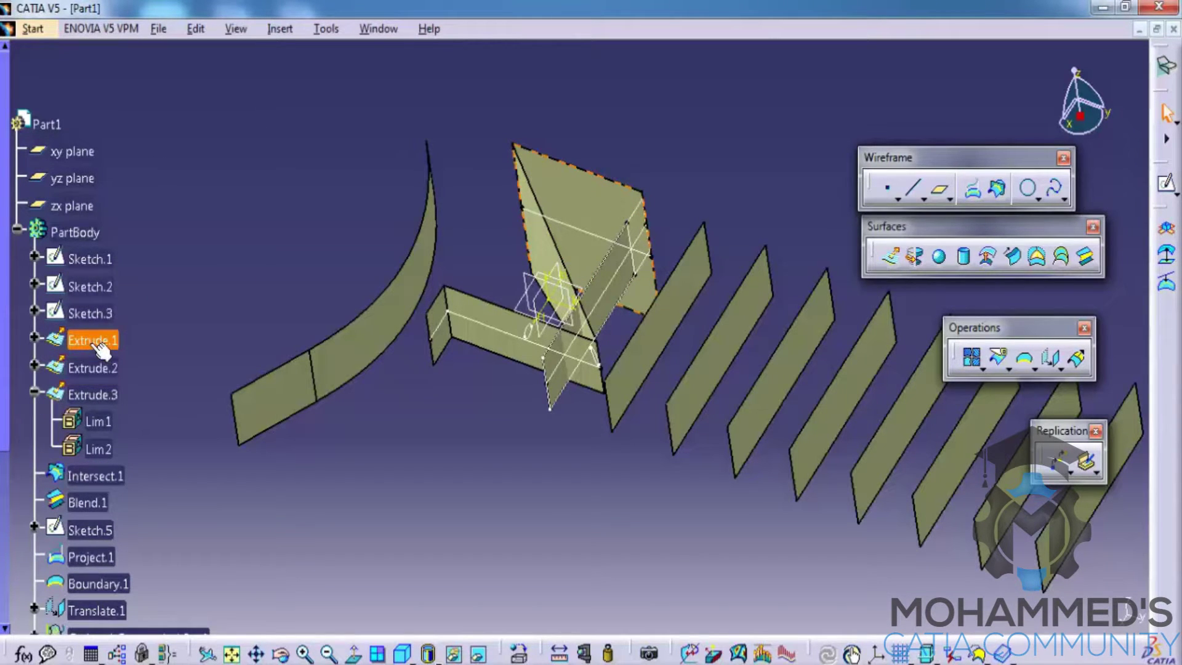
right_click(102, 356)
click(135, 493)
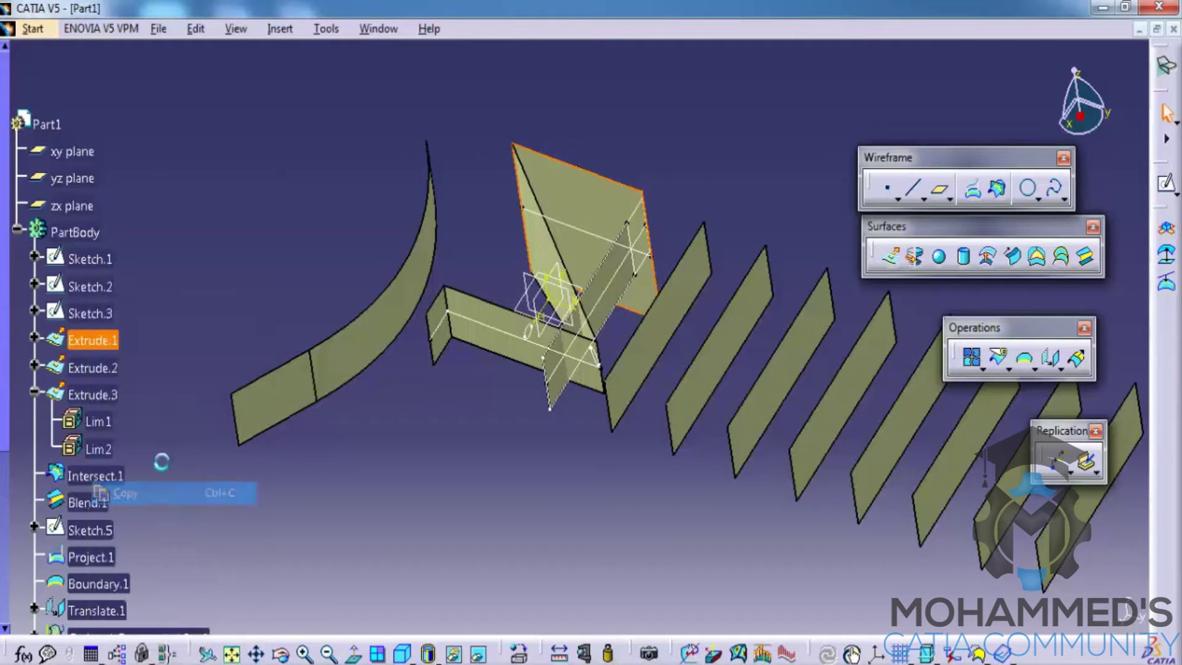
scroll(168, 350, down, 1)
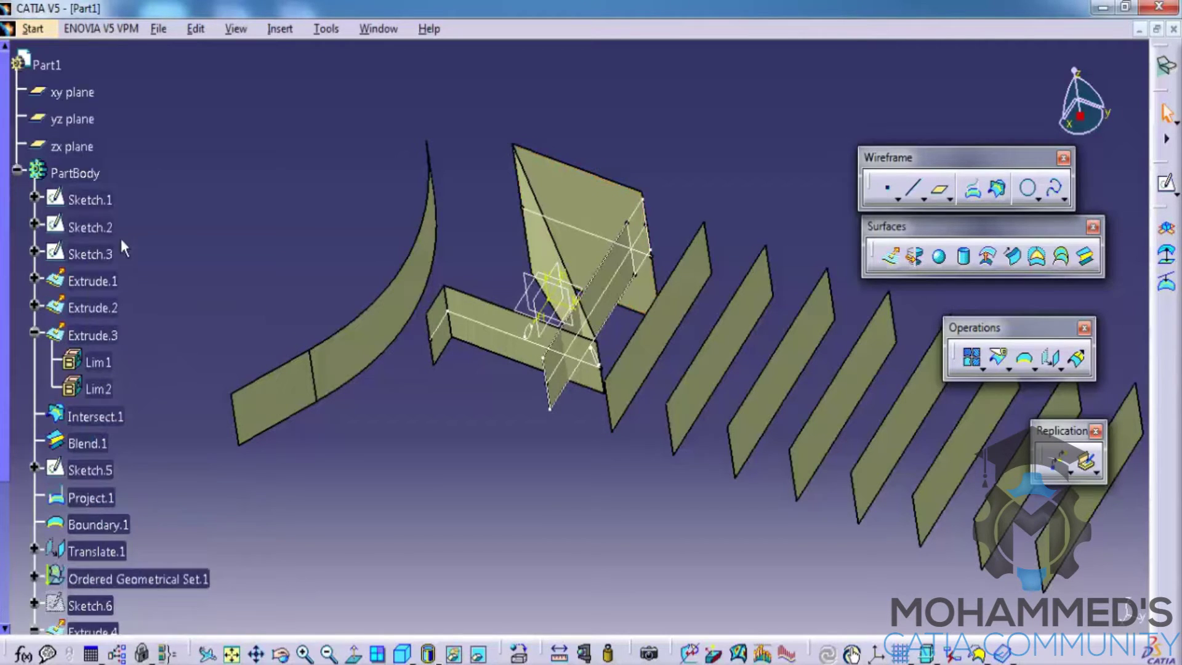
right_click(88, 174)
click(123, 388)
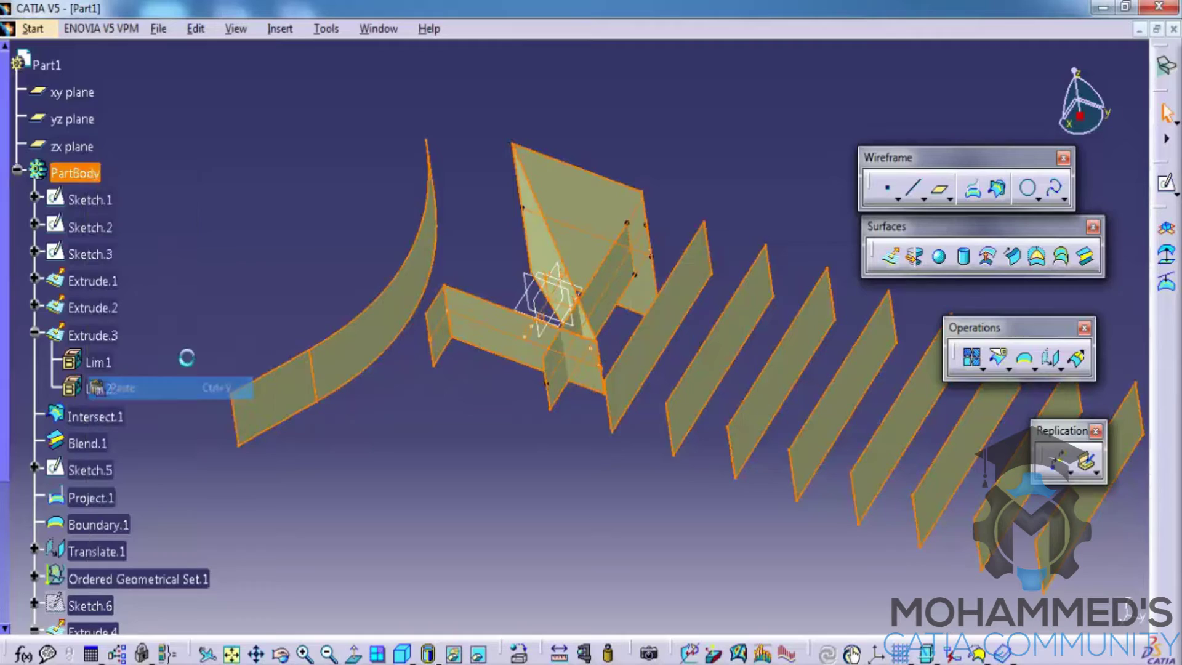
Step: Select the new Extrude.13 copy at the end of the tree to check it
scroll(191, 303, down, 4)
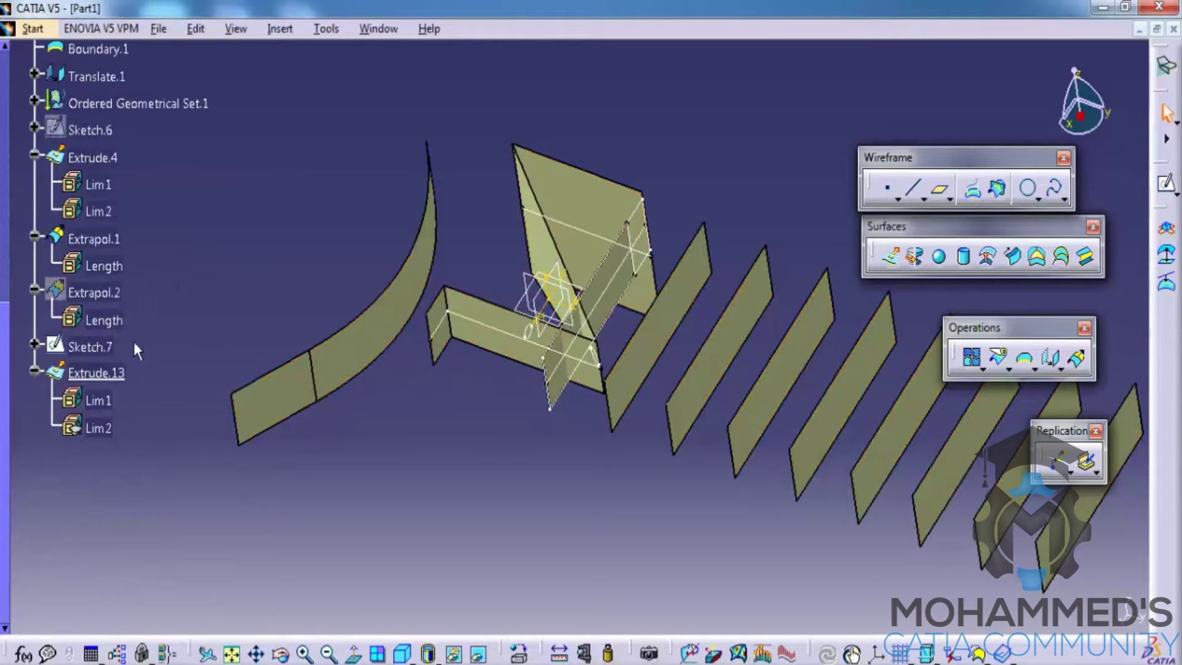
click(98, 373)
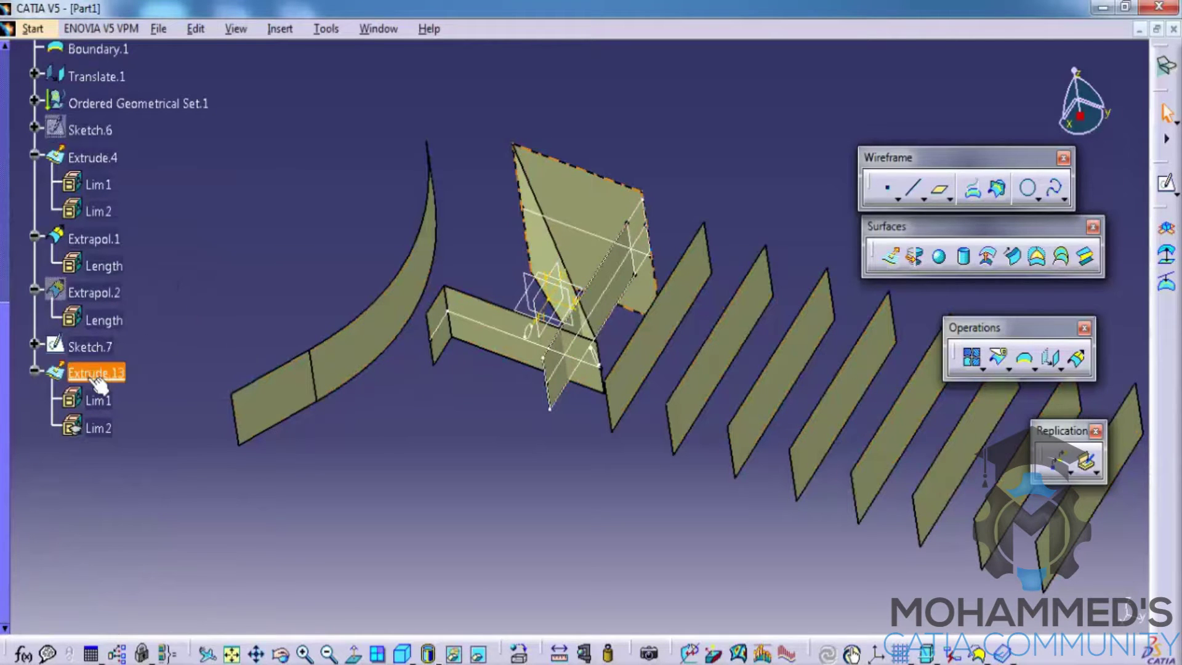
click(196, 298)
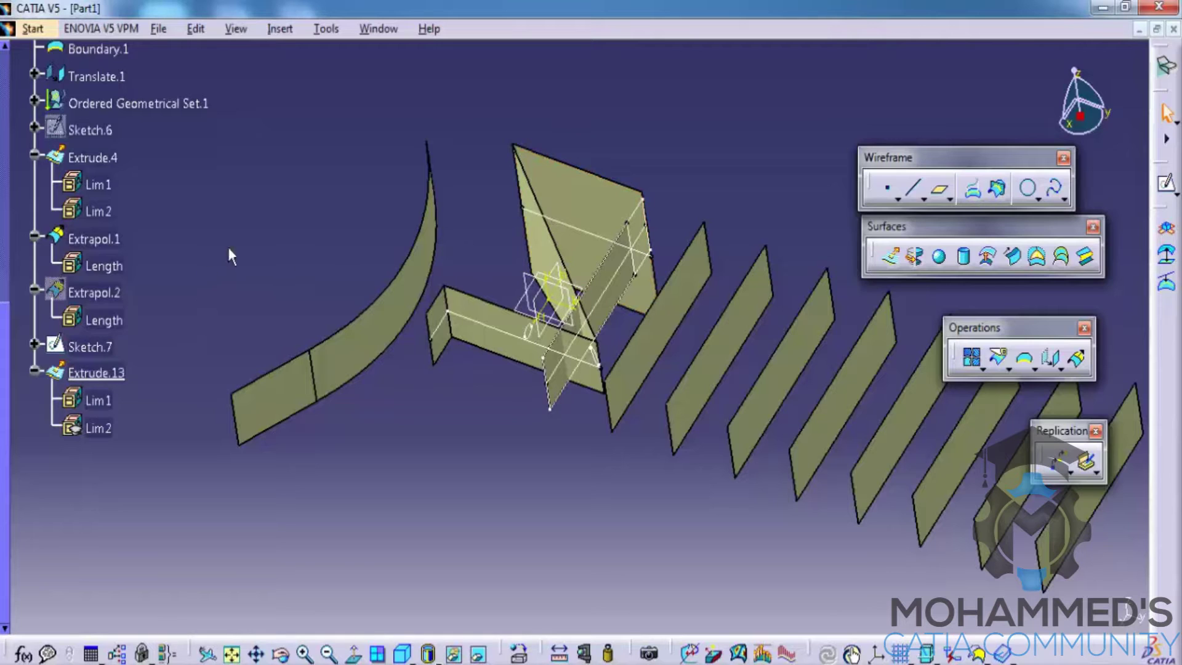
click(104, 372)
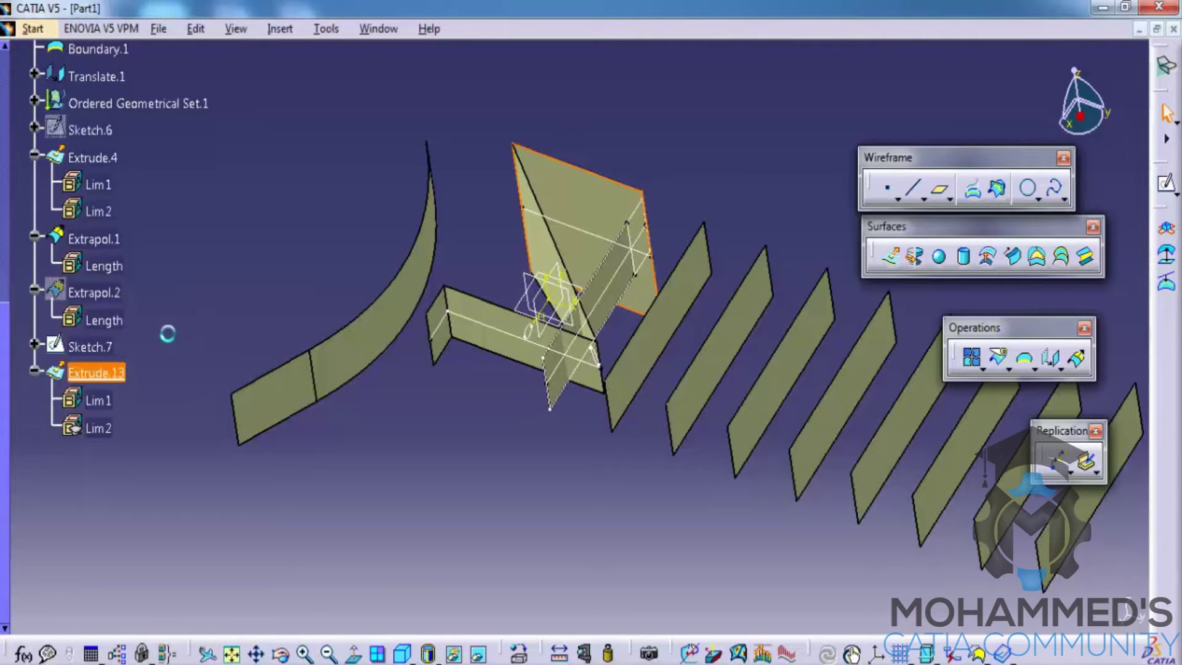
Step: Select Extrude.2, Project.1 and Extrude.1 in turn for comparison, then clear the selection
scroll(157, 311, up, 5)
click(91, 189)
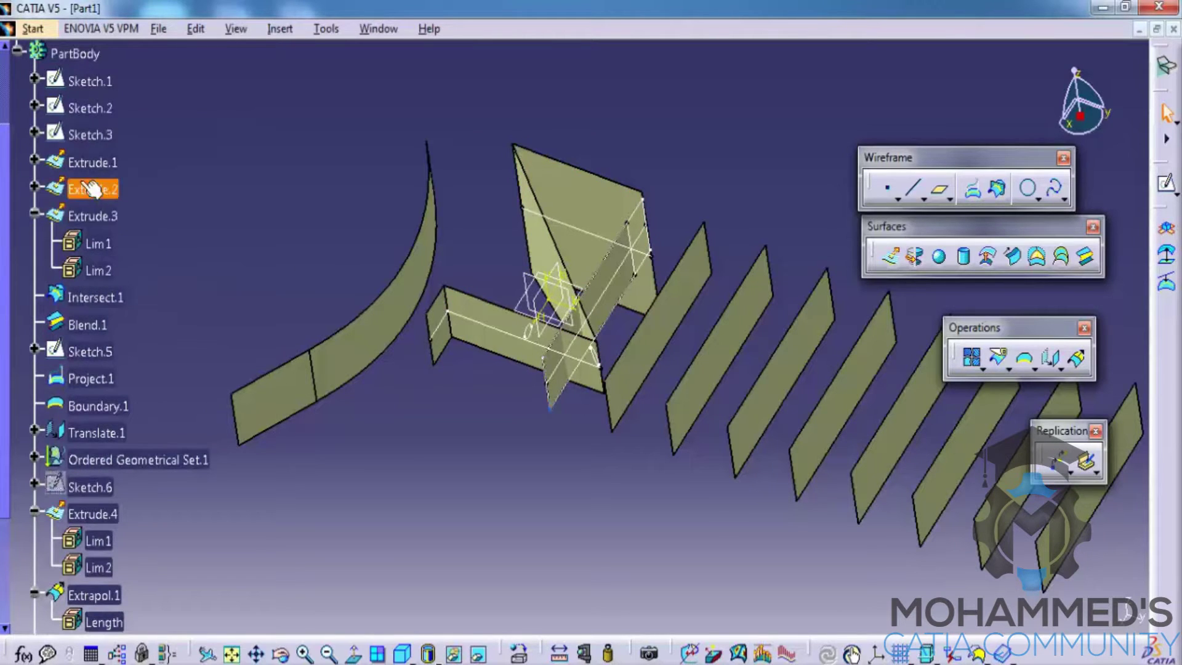
scroll(97, 148, down, 3)
click(92, 142)
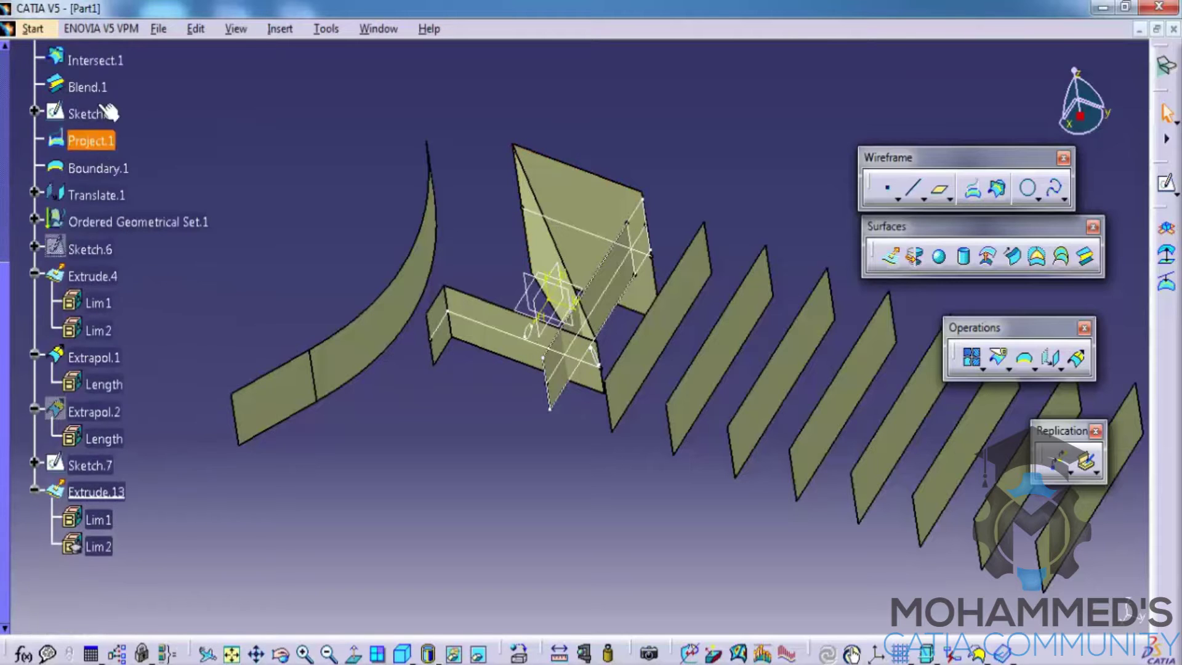
scroll(176, 196, up, 4)
scroll(189, 204, down, 1)
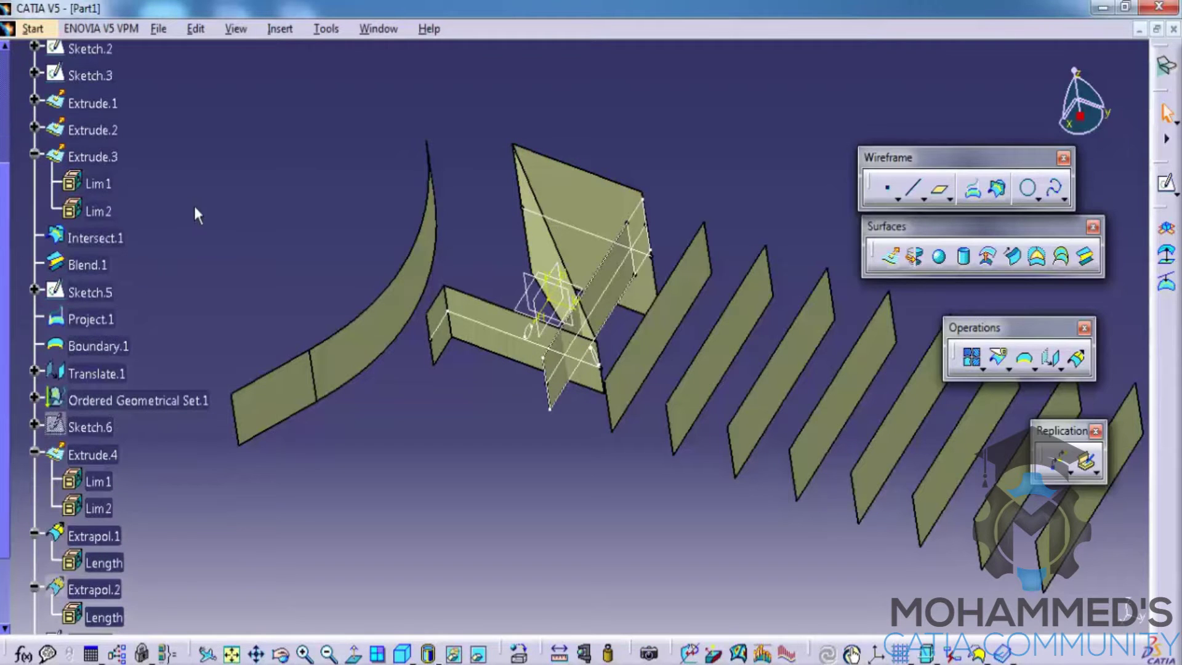
click(111, 105)
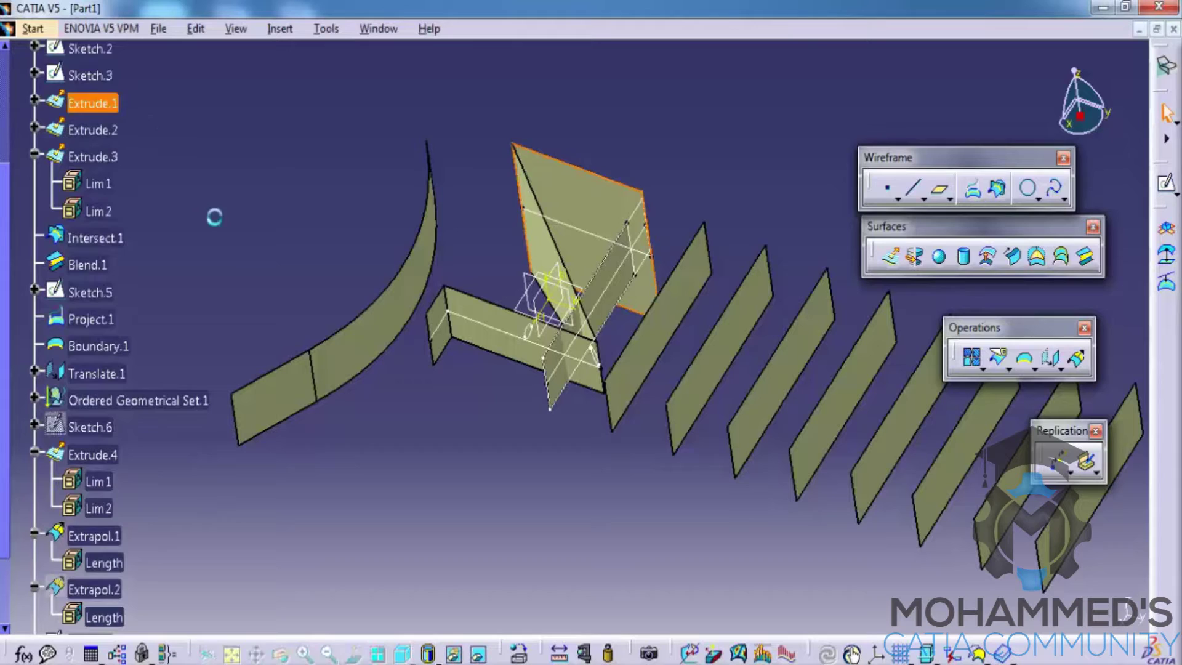
click(222, 219)
scroll(235, 222, down, 3)
scroll(236, 223, up, 5)
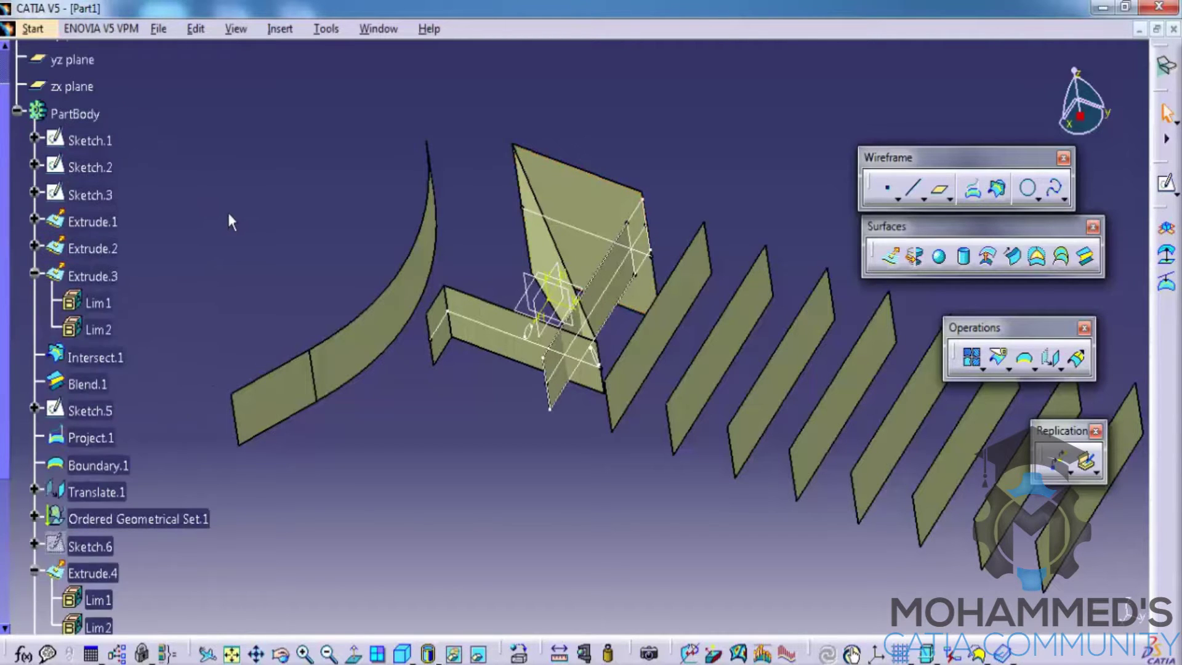
Step: Copy Extrude.1 and paste it into PartBody with Paste Special As Result
click(111, 223)
right_click(103, 221)
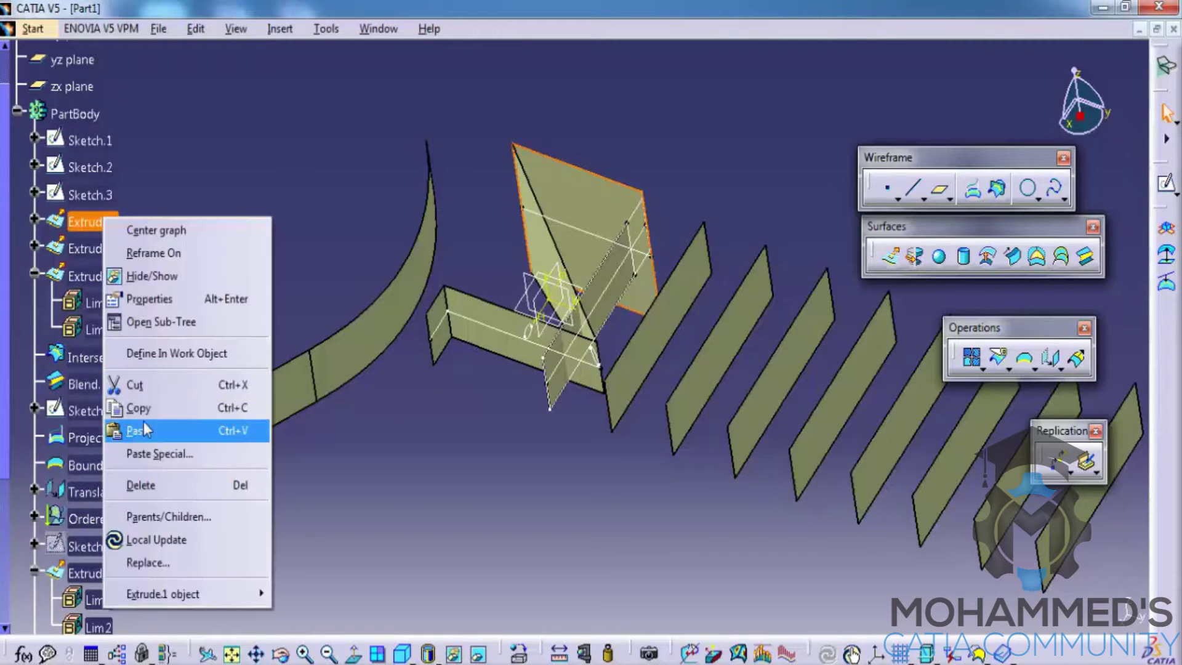
click(138, 408)
click(72, 114)
right_click(73, 113)
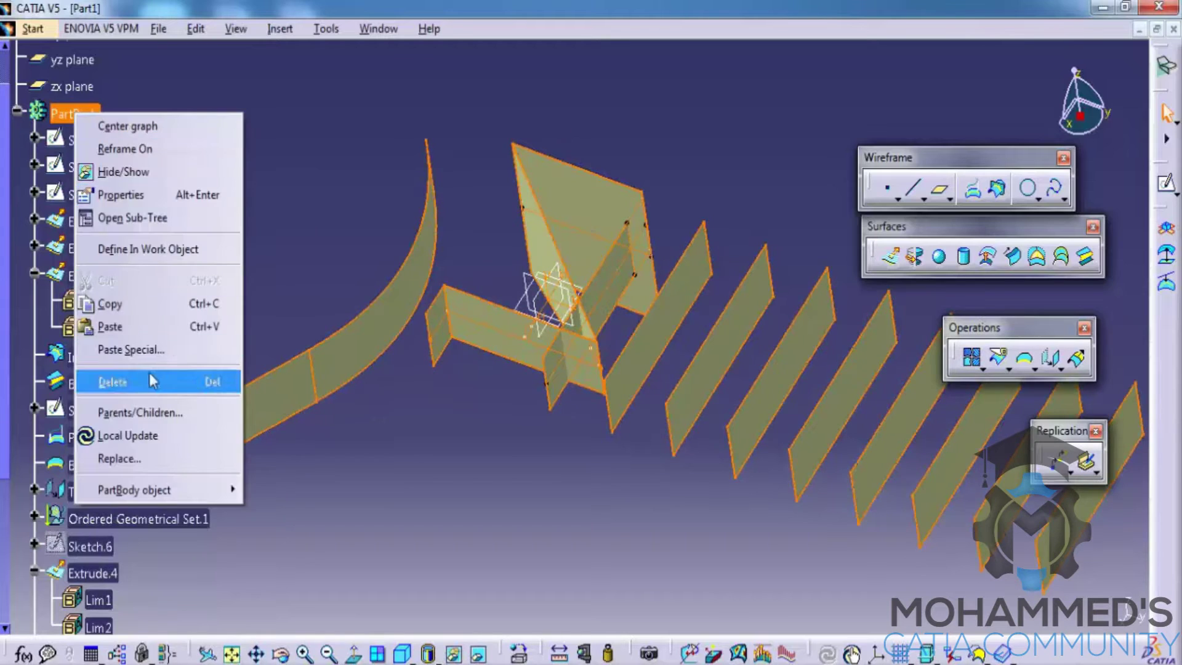
click(131, 350)
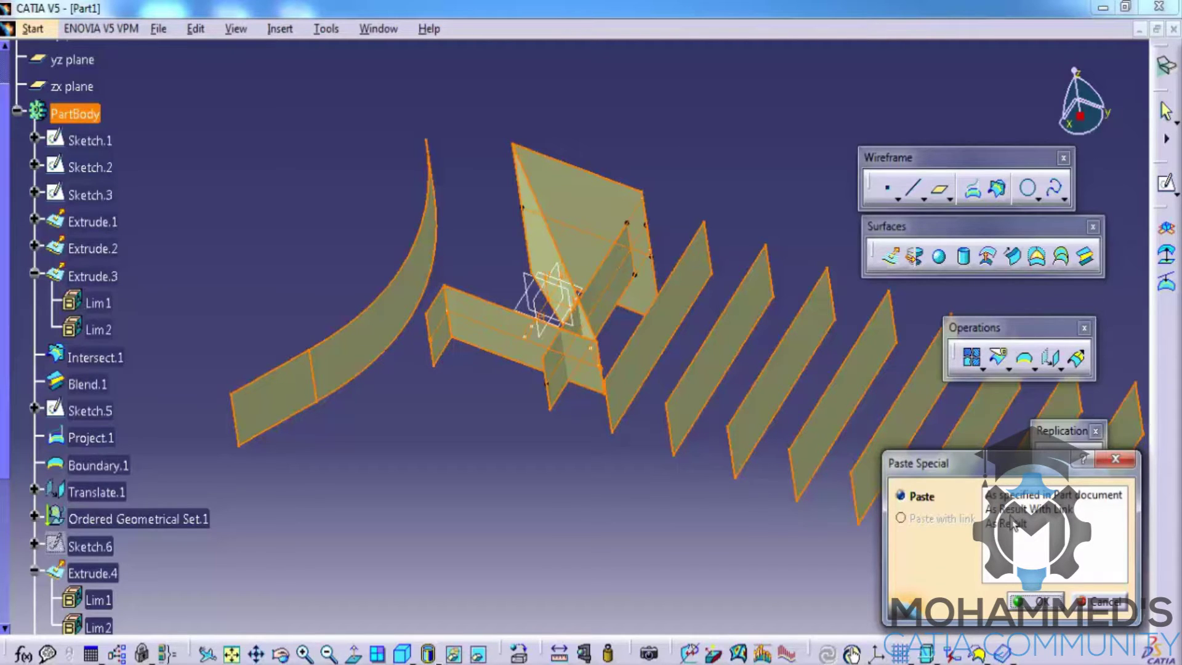
click(1036, 601)
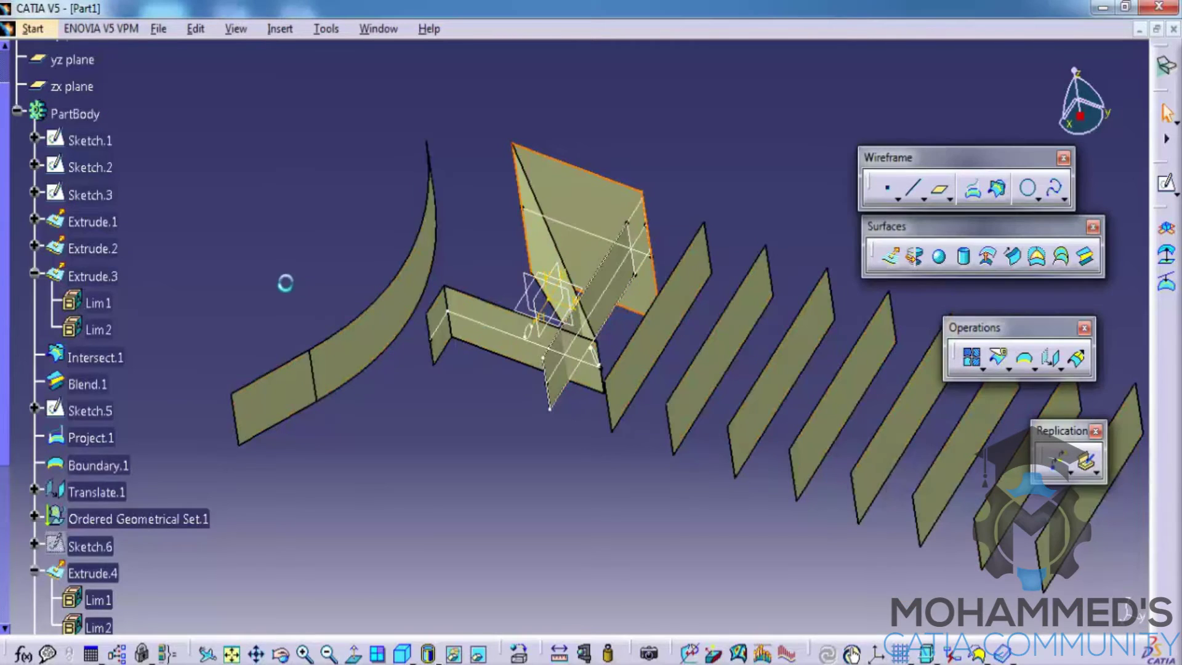
Step: Select the new Surface.12 at the end of the tree and review it
scroll(273, 271, down, 3)
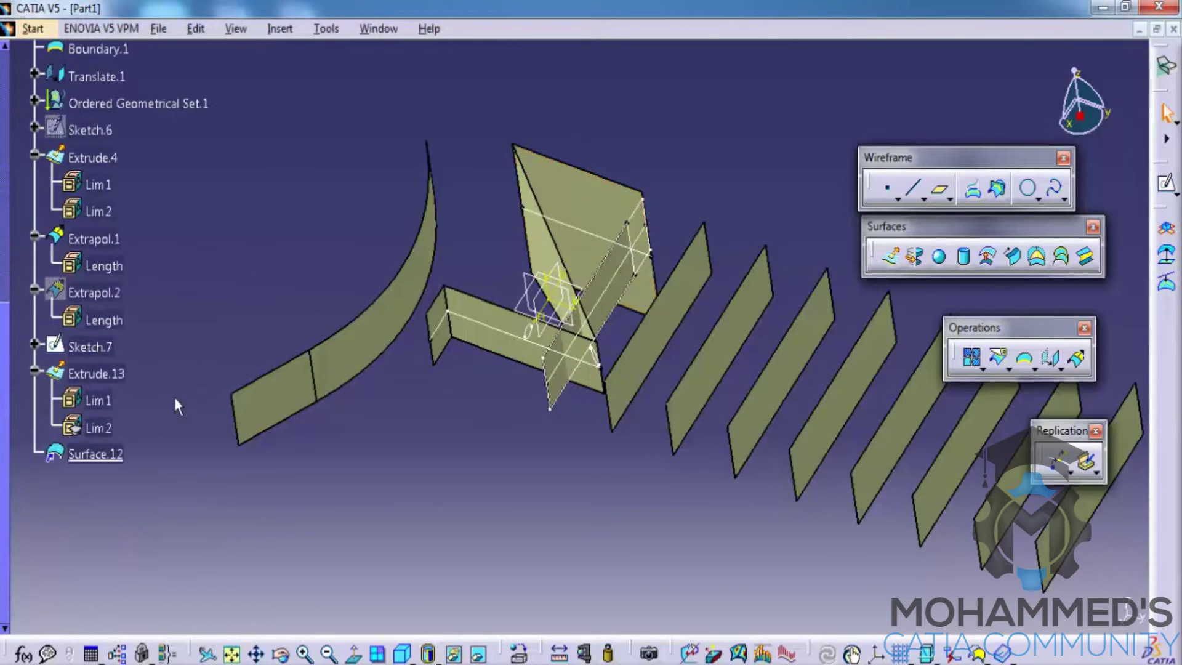
click(100, 456)
scroll(221, 228, up, 3)
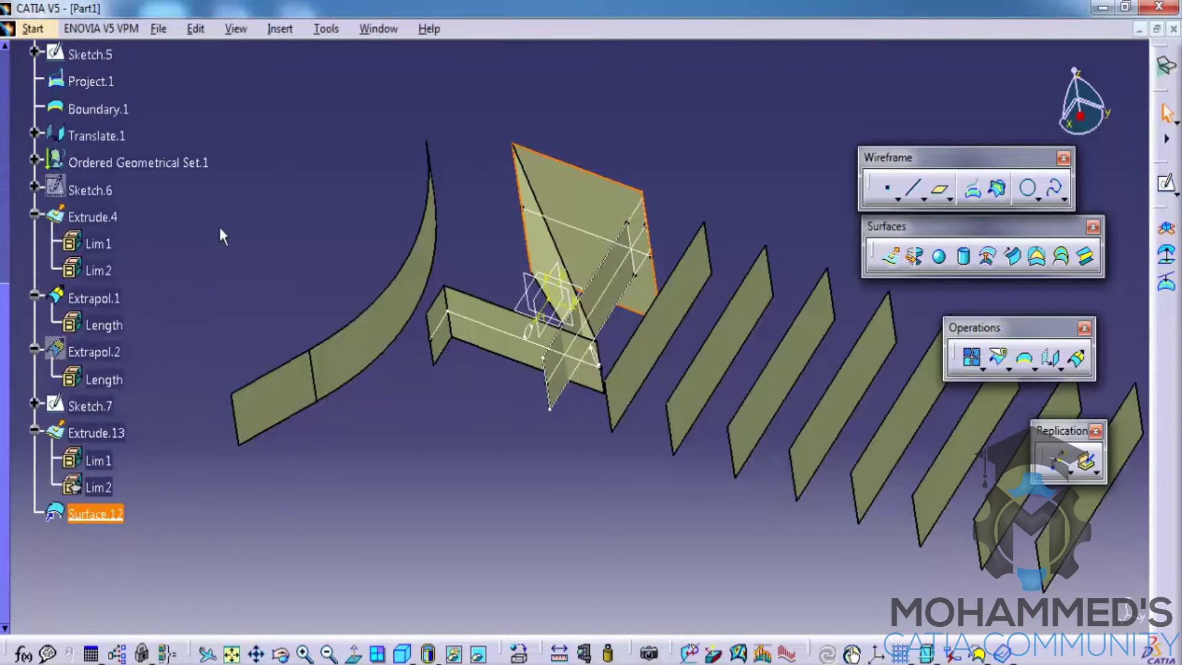
scroll(221, 229, down, 2)
scroll(177, 296, up, 4)
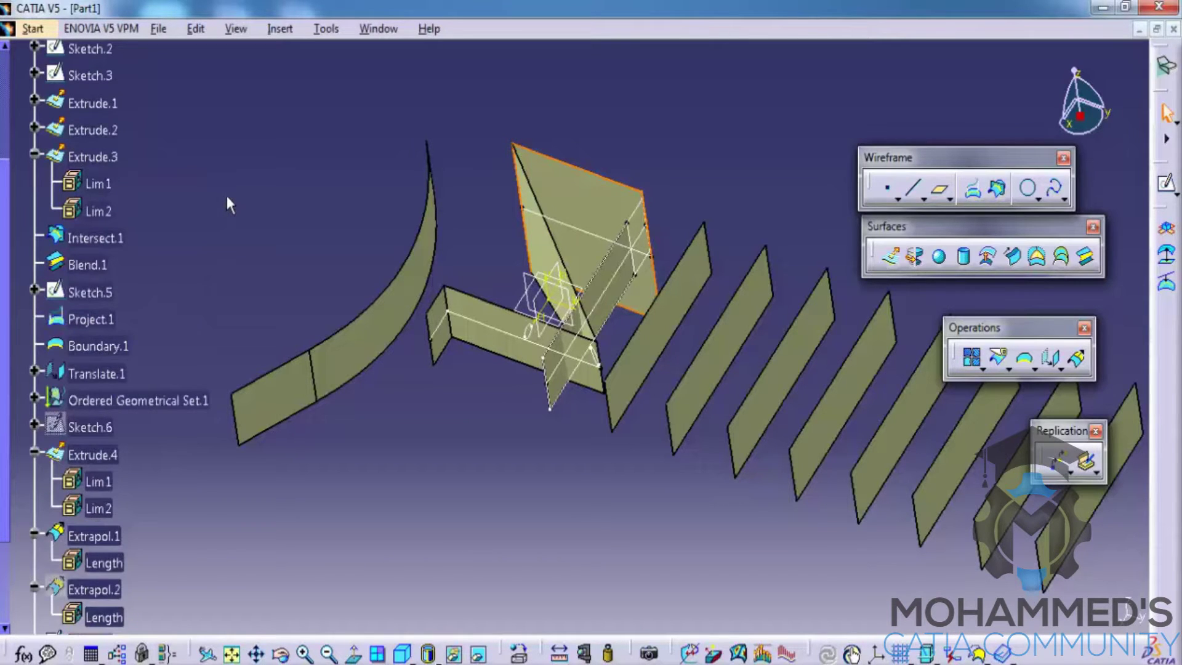
scroll(225, 195, up, 1)
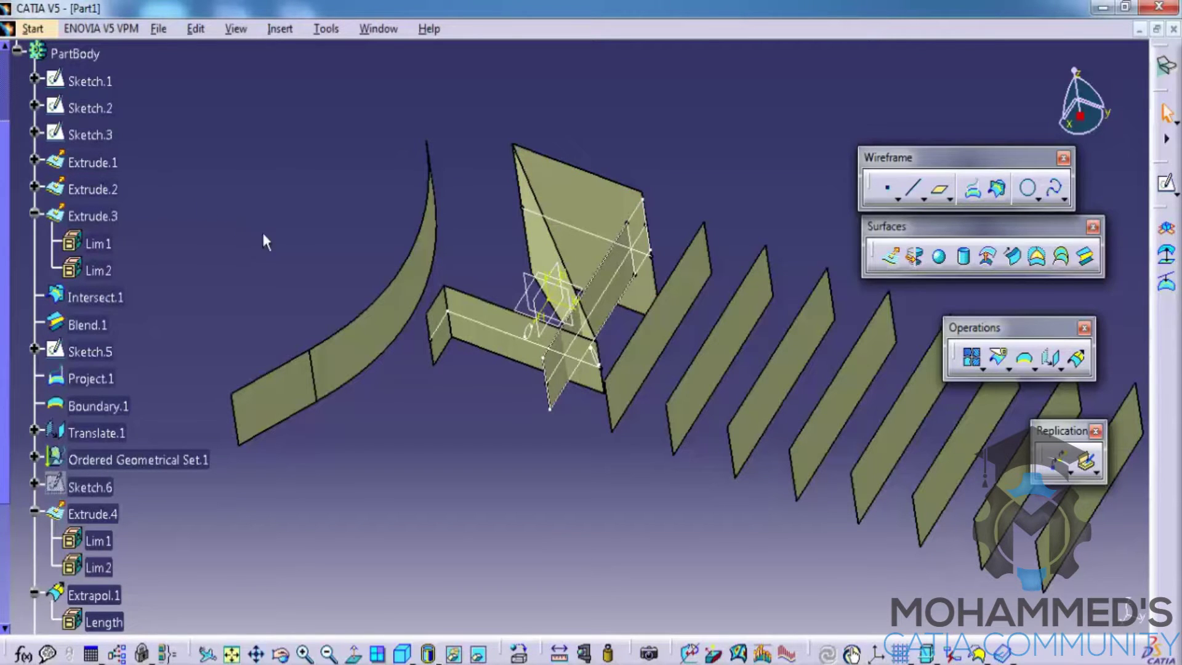
scroll(269, 234, down, 4)
scroll(269, 234, up, 3)
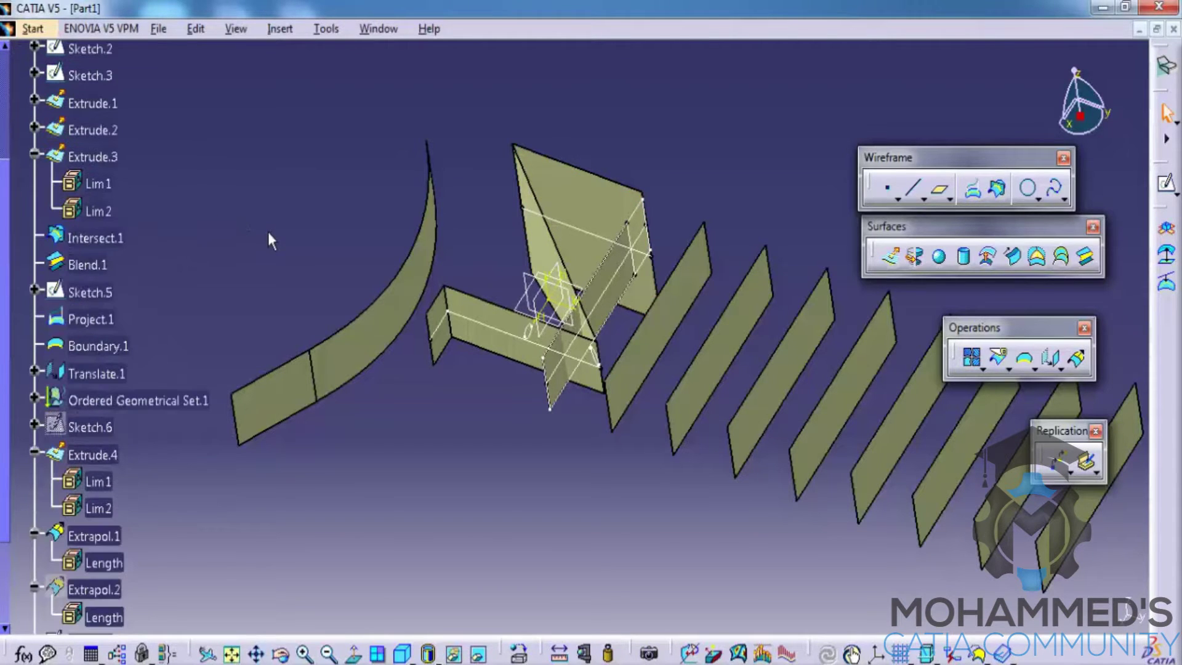
Step: Set Extrude.1's Limit 1 dimension to 50mm, then select Surface.12 to compare its geometry
double_click(92, 103)
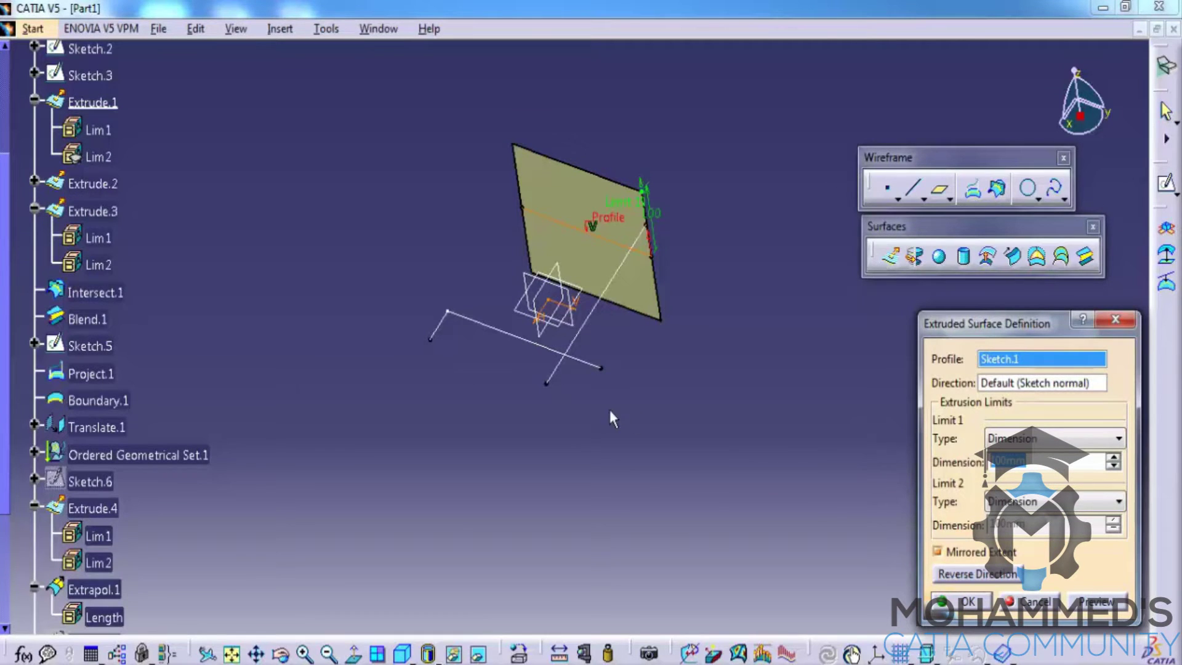
text(50)
key(Return)
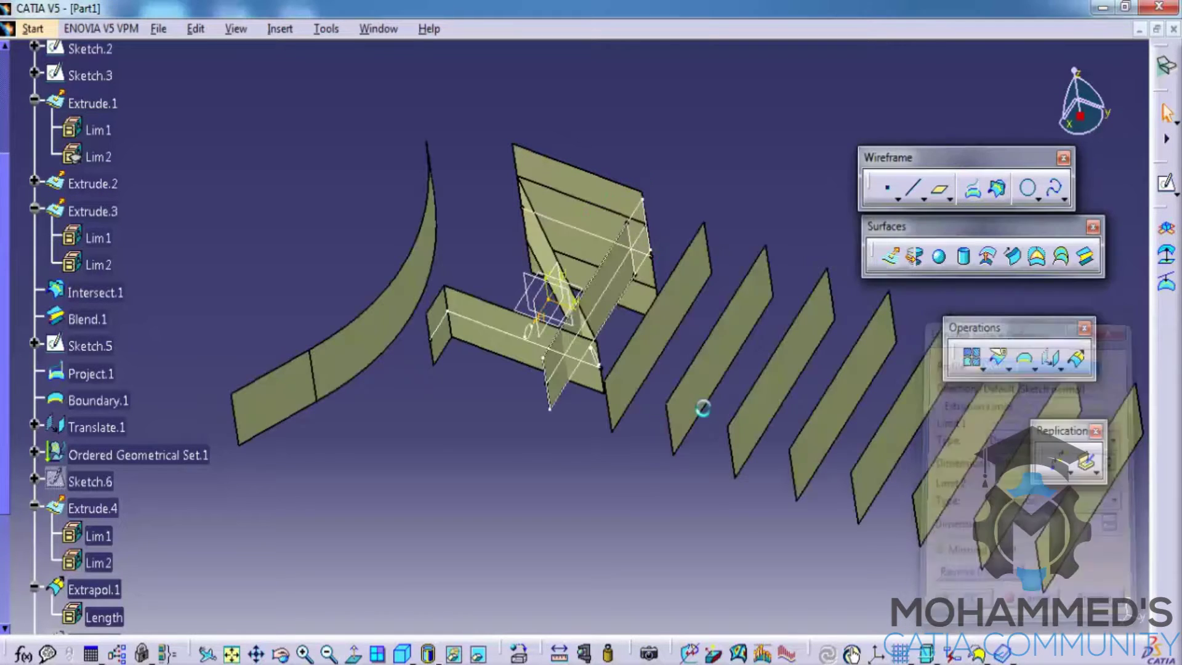
scroll(234, 492, down, 4)
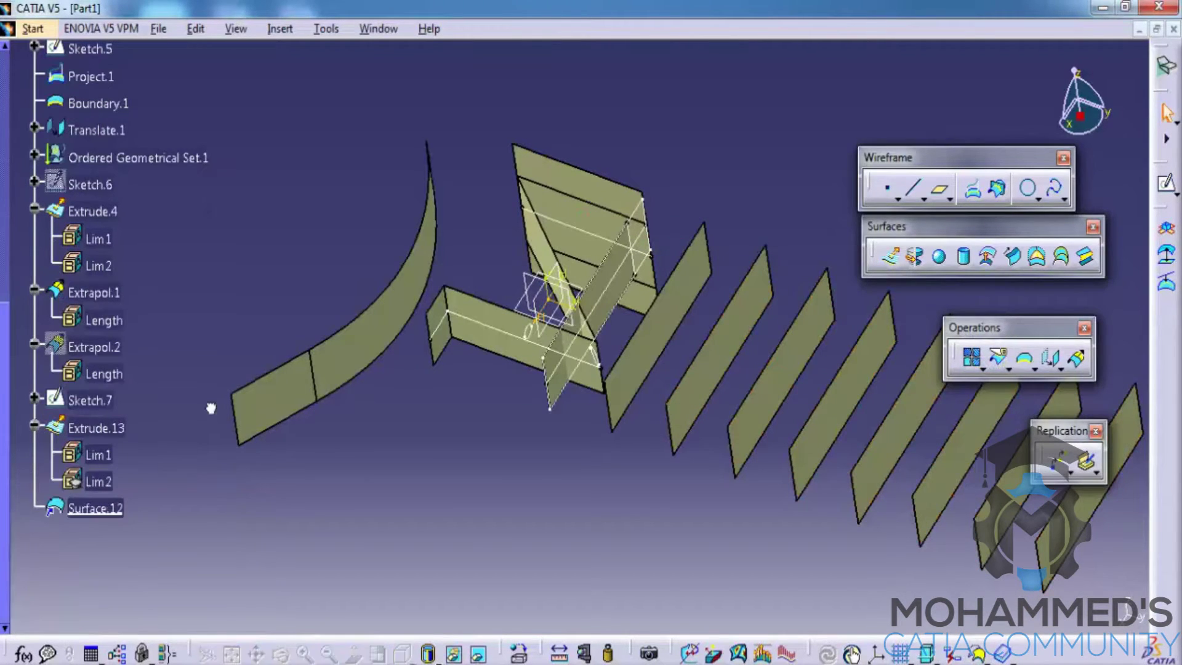
click(96, 507)
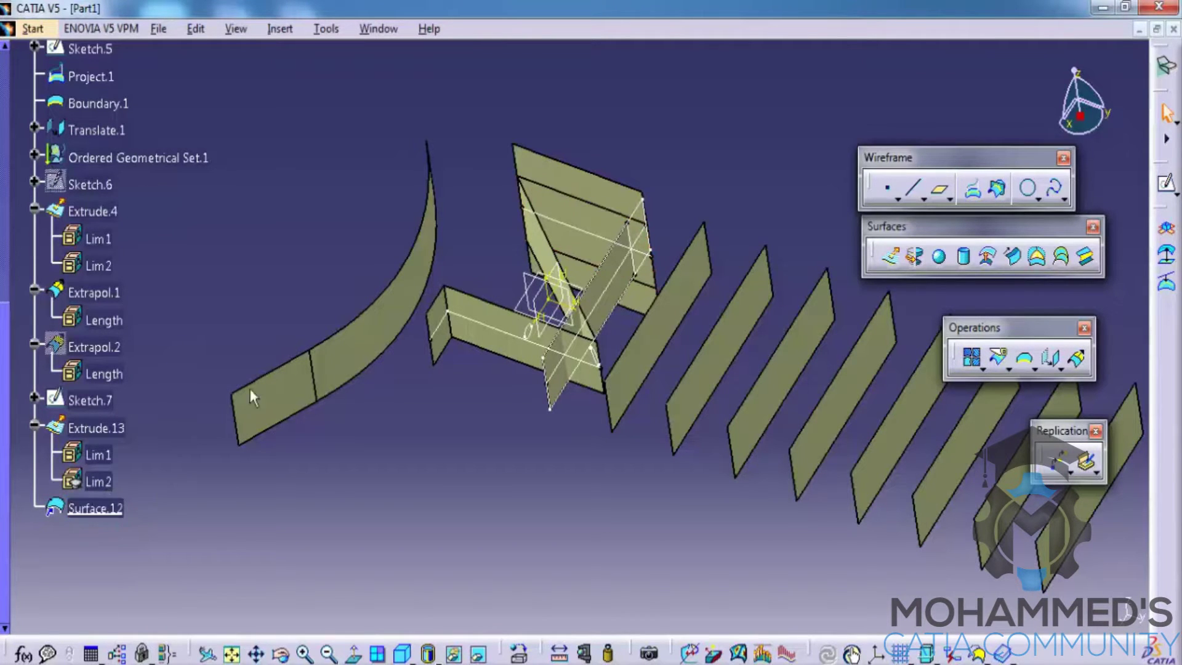
click(230, 294)
Step: Copy Extrude.1 and Paste Special it into PartBody As Result, creating Surface.13
scroll(200, 372, up, 5)
scroll(231, 277, up, 3)
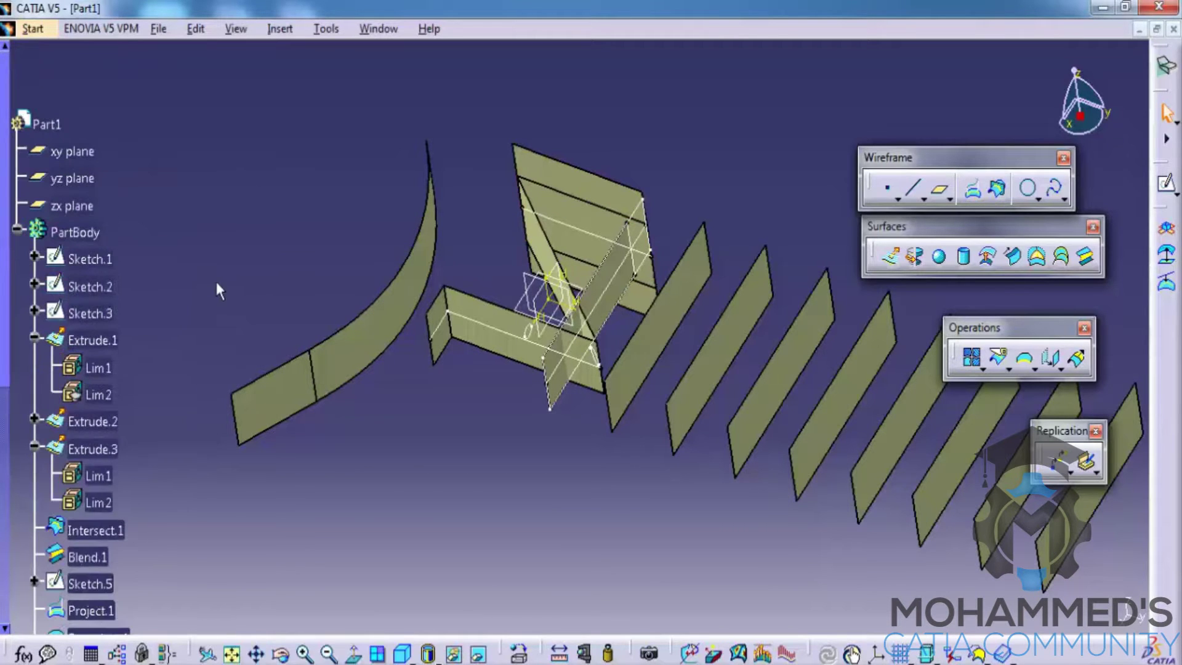
click(86, 340)
right_click(77, 340)
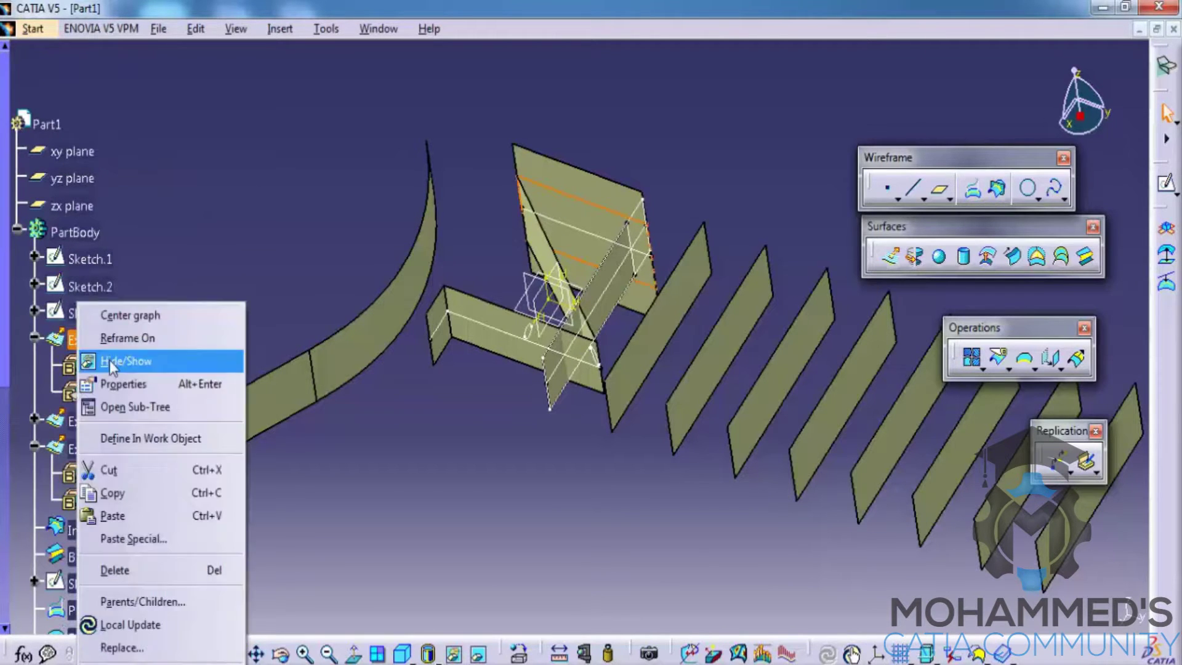
click(111, 492)
click(75, 232)
right_click(75, 232)
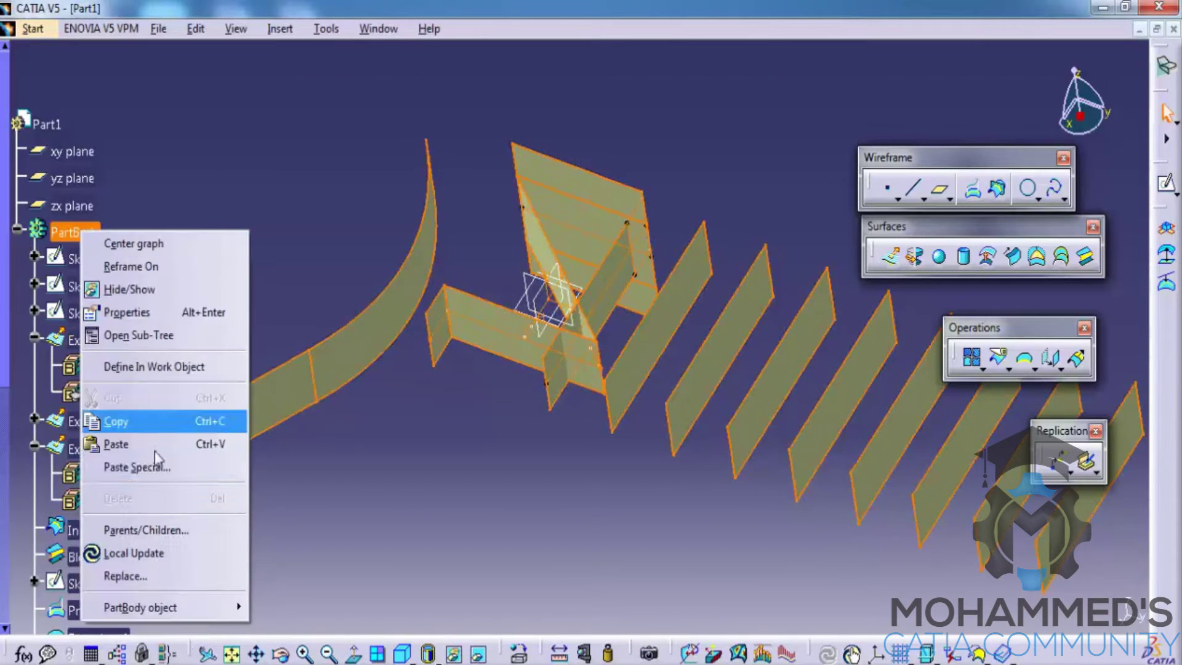
click(154, 466)
click(1006, 523)
click(1036, 600)
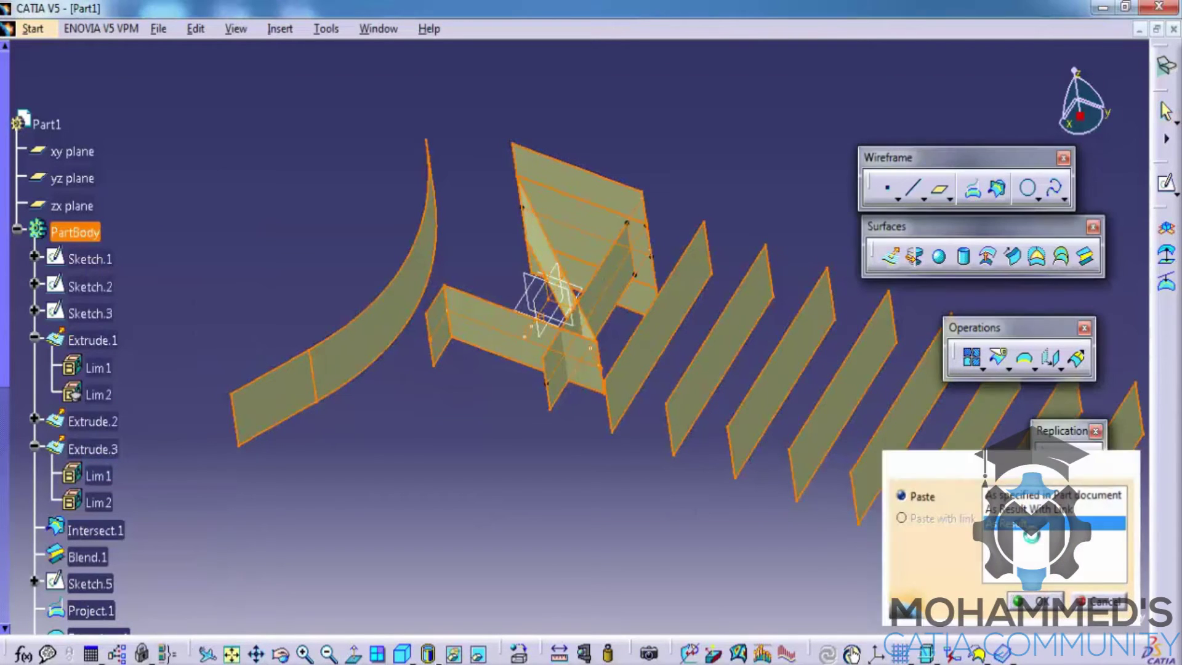
scroll(239, 290, down, 7)
scroll(244, 255, down, 2)
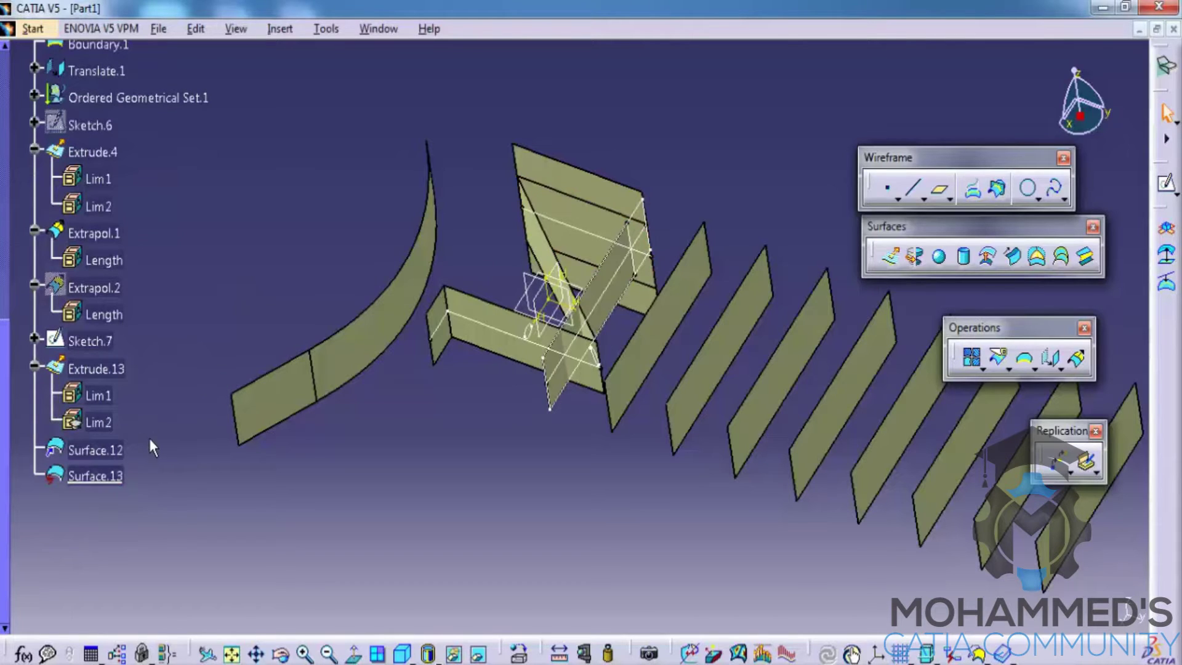
Step: Select and deselect Surface.13 several times to show its geometry
click(105, 475)
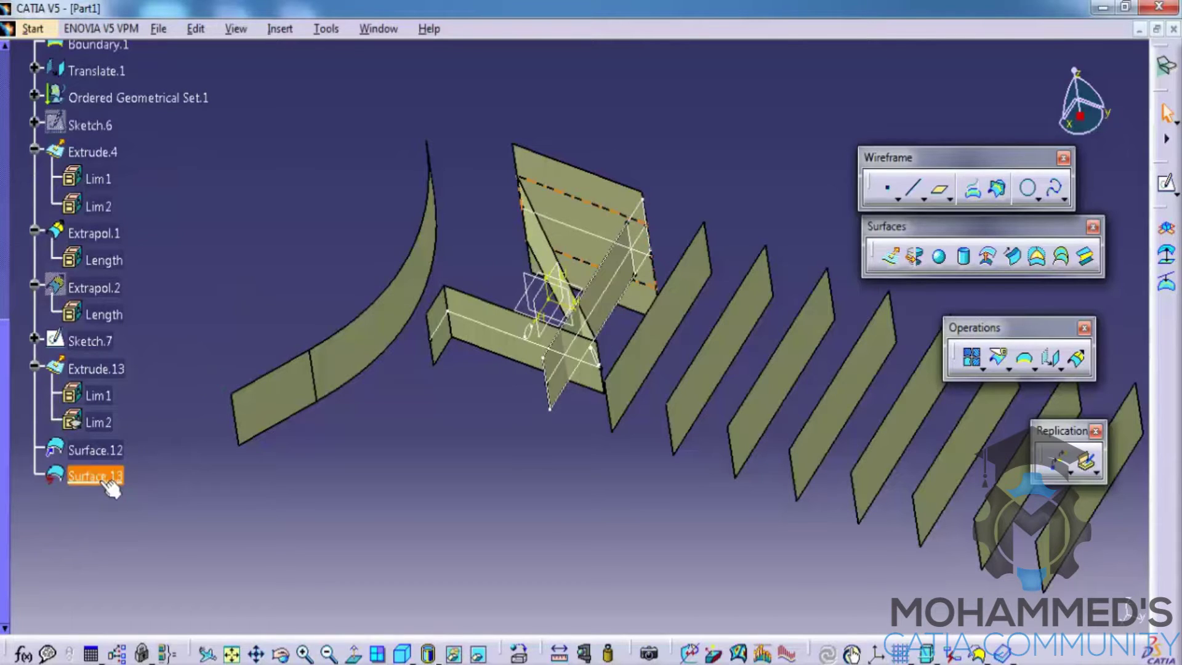
click(159, 394)
click(139, 461)
click(98, 477)
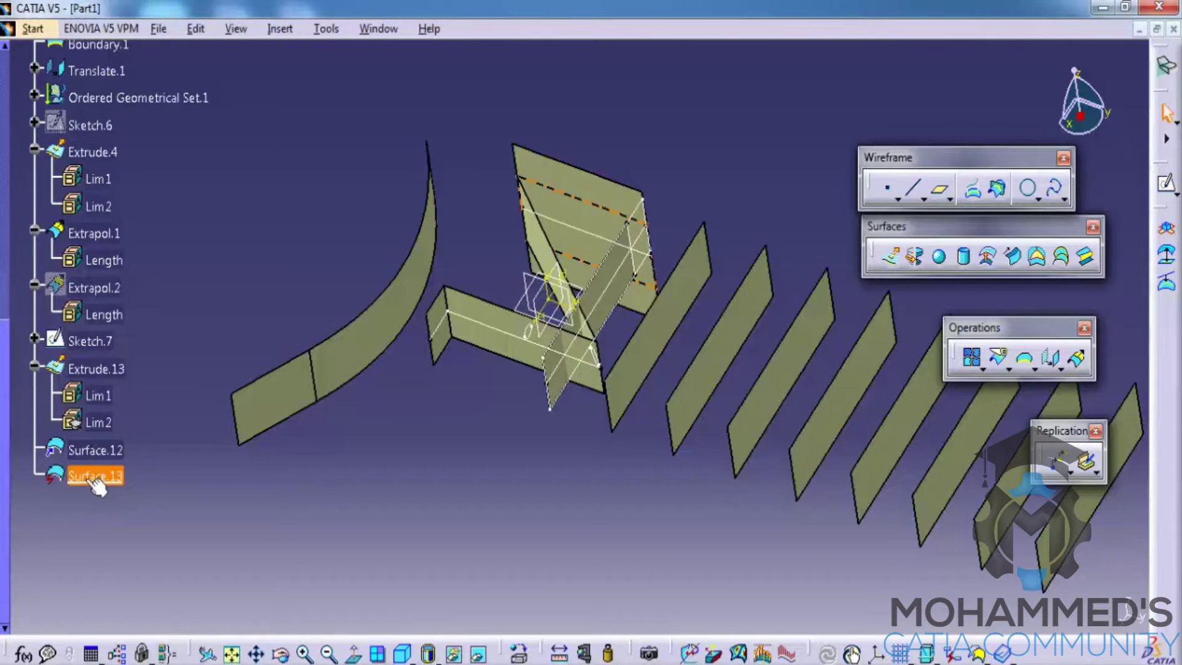
click(143, 449)
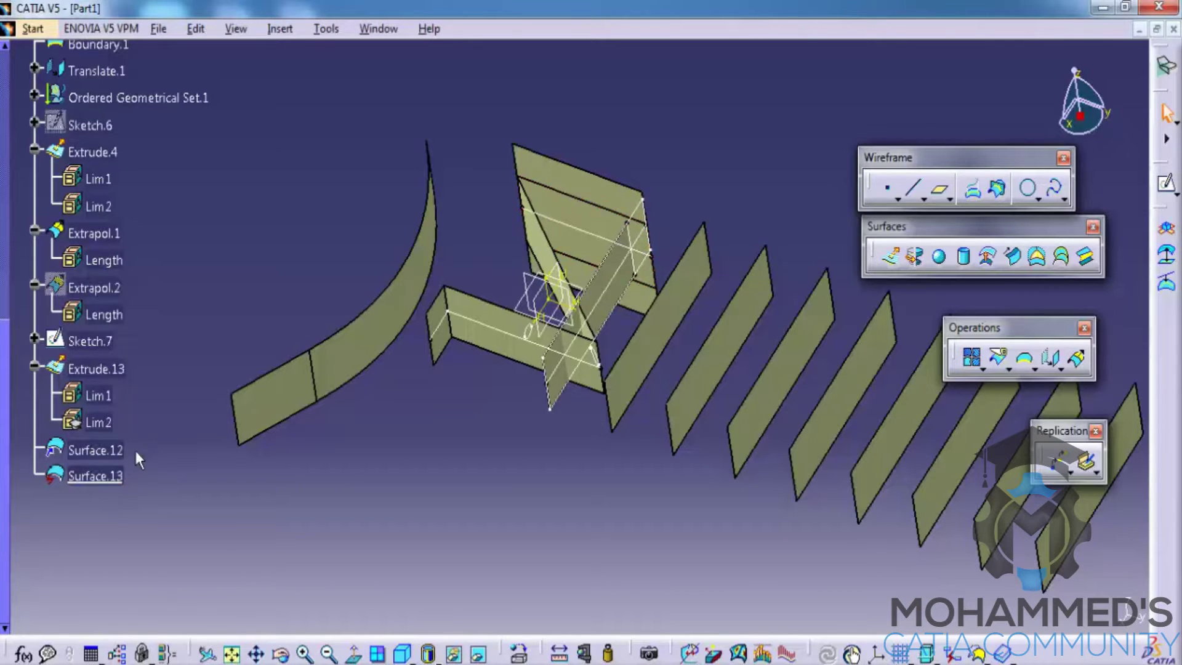
click(105, 479)
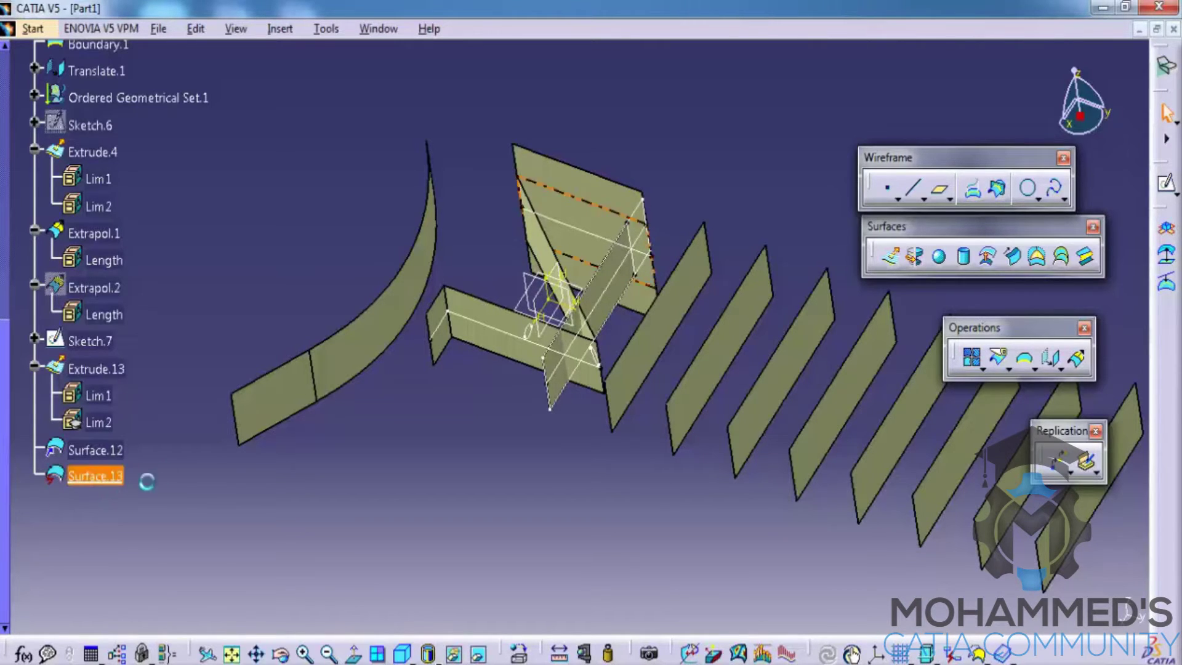
click(199, 365)
Step: Reset Extrude.1's Limit 1 dimension to 100mm, then select Surface.13 to compare
scroll(168, 412, up, 2)
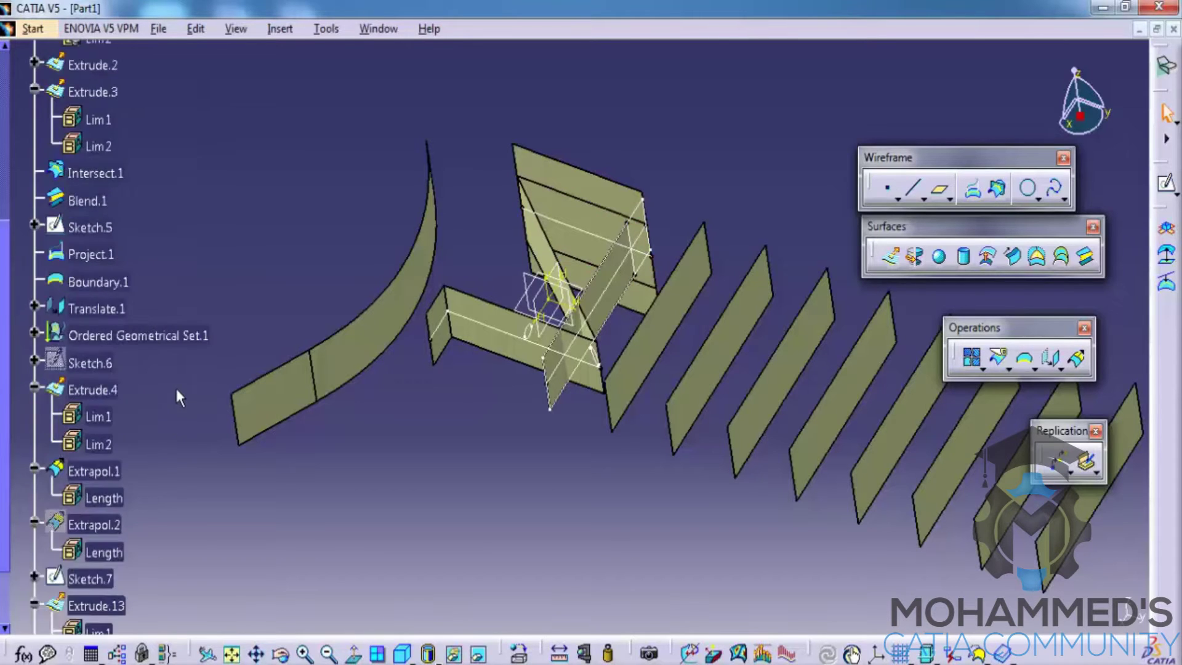
scroll(176, 382, up, 5)
double_click(101, 344)
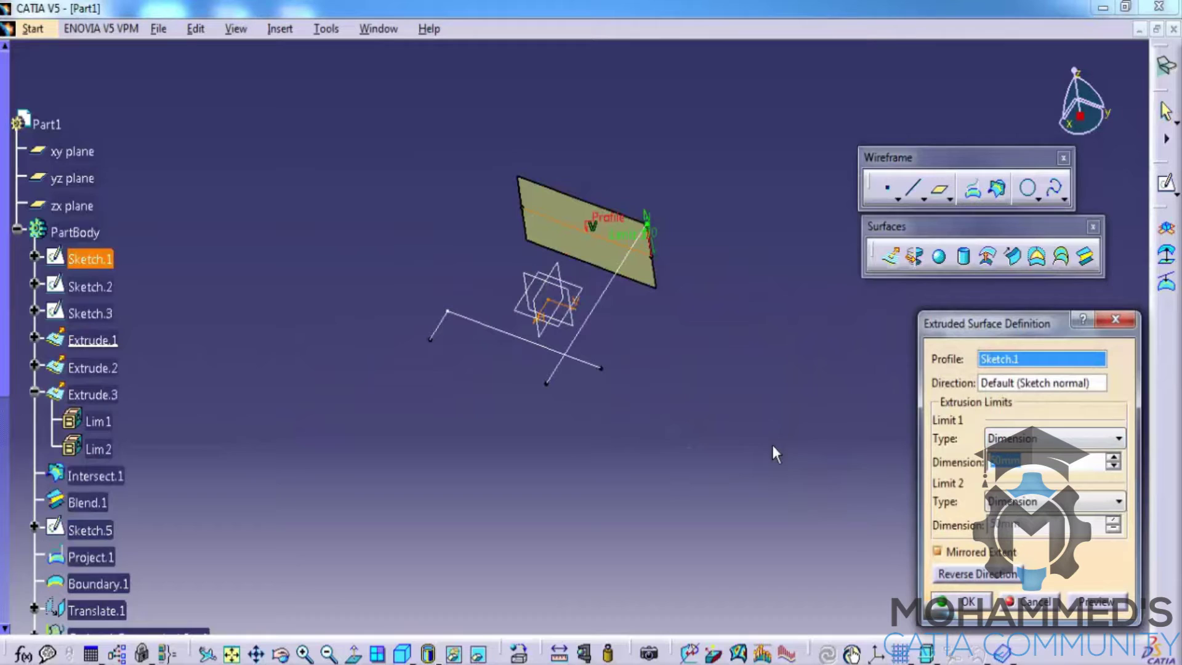
text(100)
key(Return)
scroll(256, 429, down, 8)
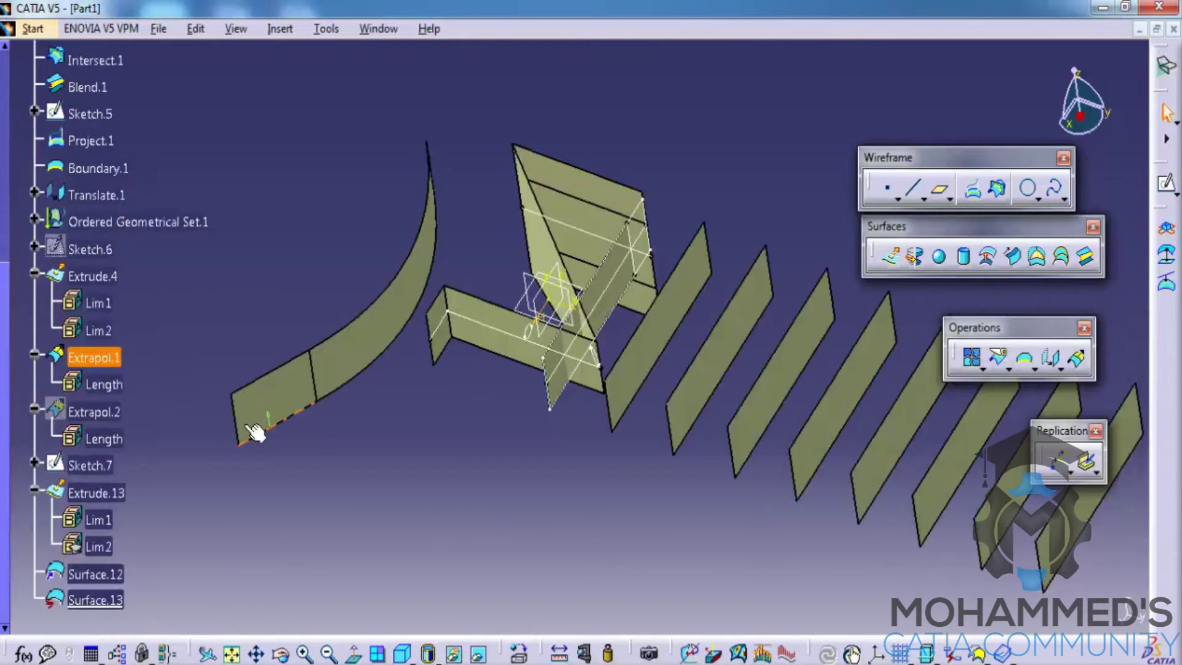
click(114, 482)
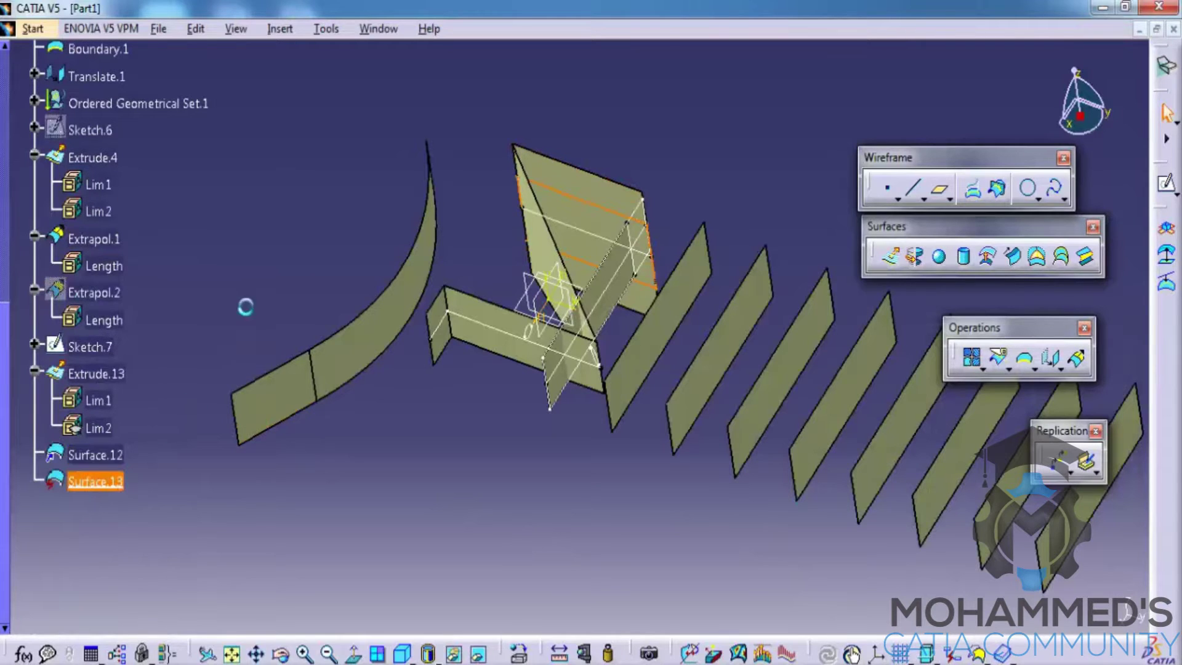
click(302, 234)
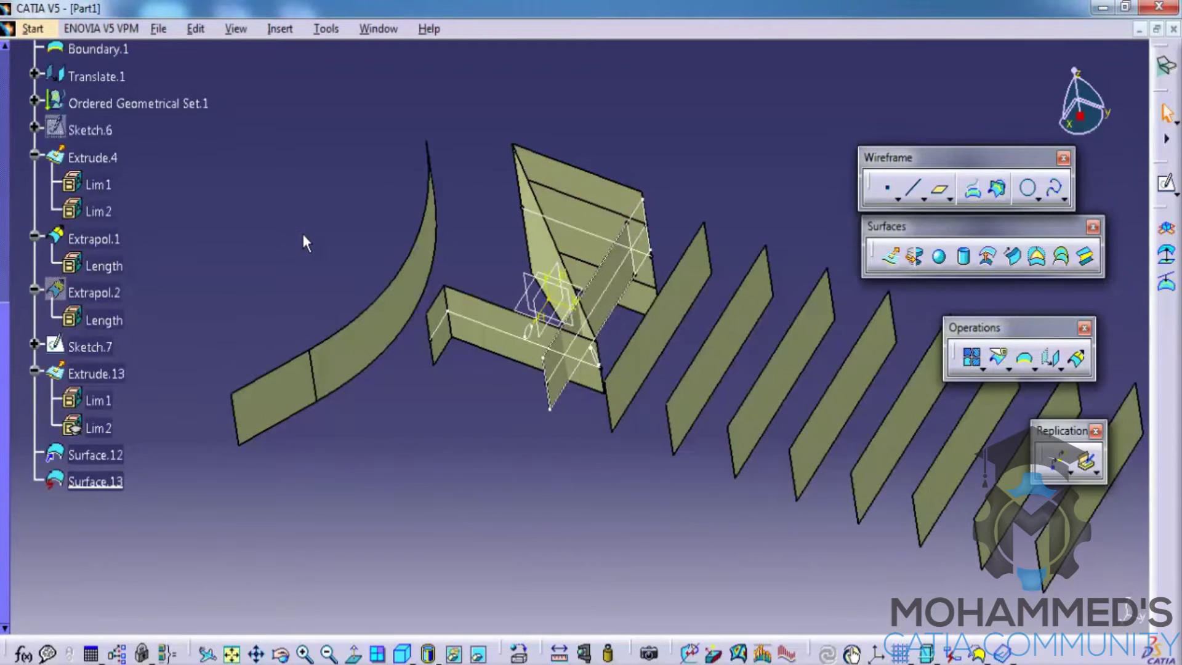
Step: Drag the sketch's horizontal line endpoint further right, exit Sketcher, and inspect the longer wall
middle_drag(338, 236, 548, 155)
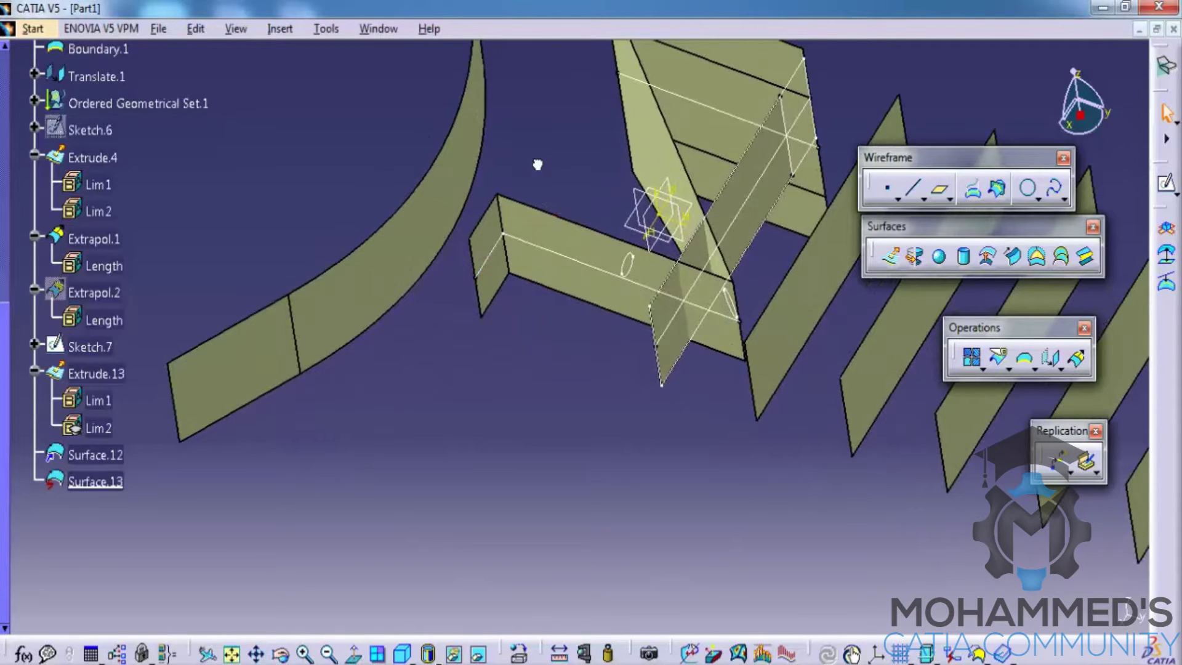
double_click(527, 245)
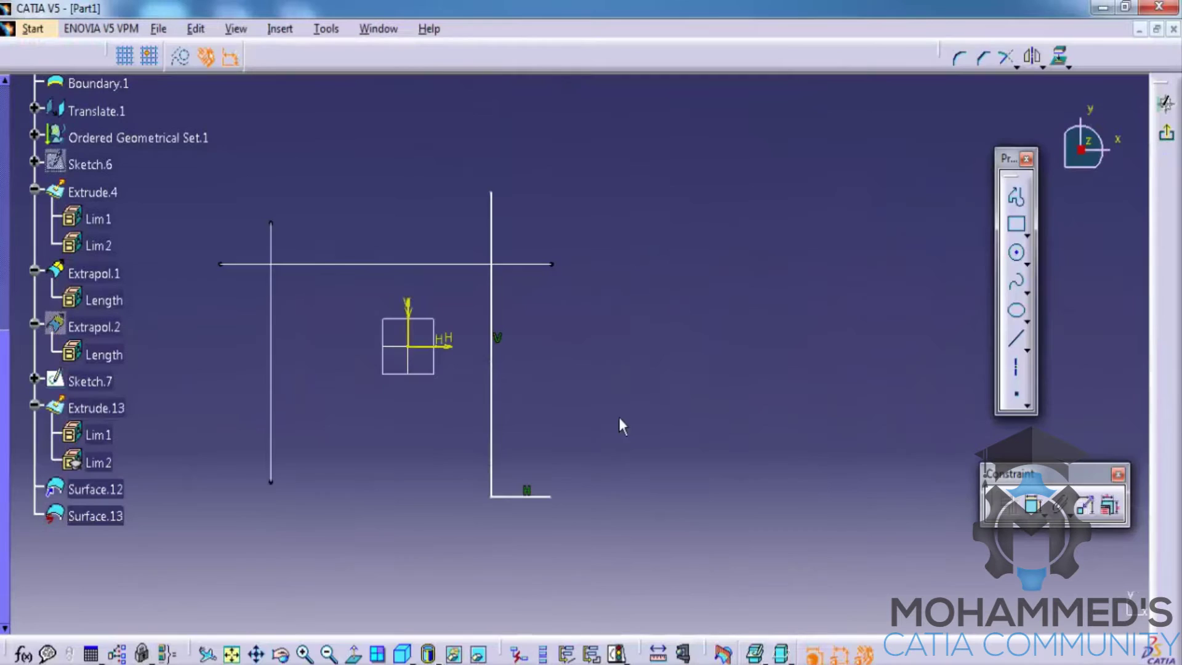
mouse_move(558, 508)
mouse_down()
mouse_move(645, 513)
mouse_move(660, 568)
mouse_up()
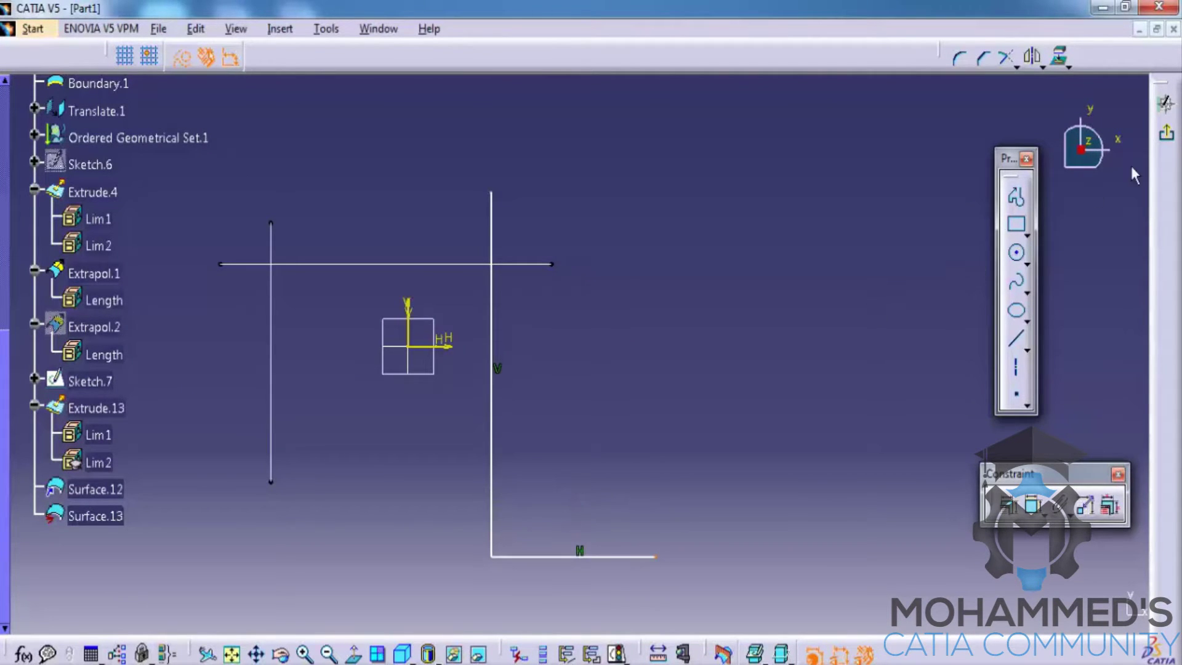
click(1166, 103)
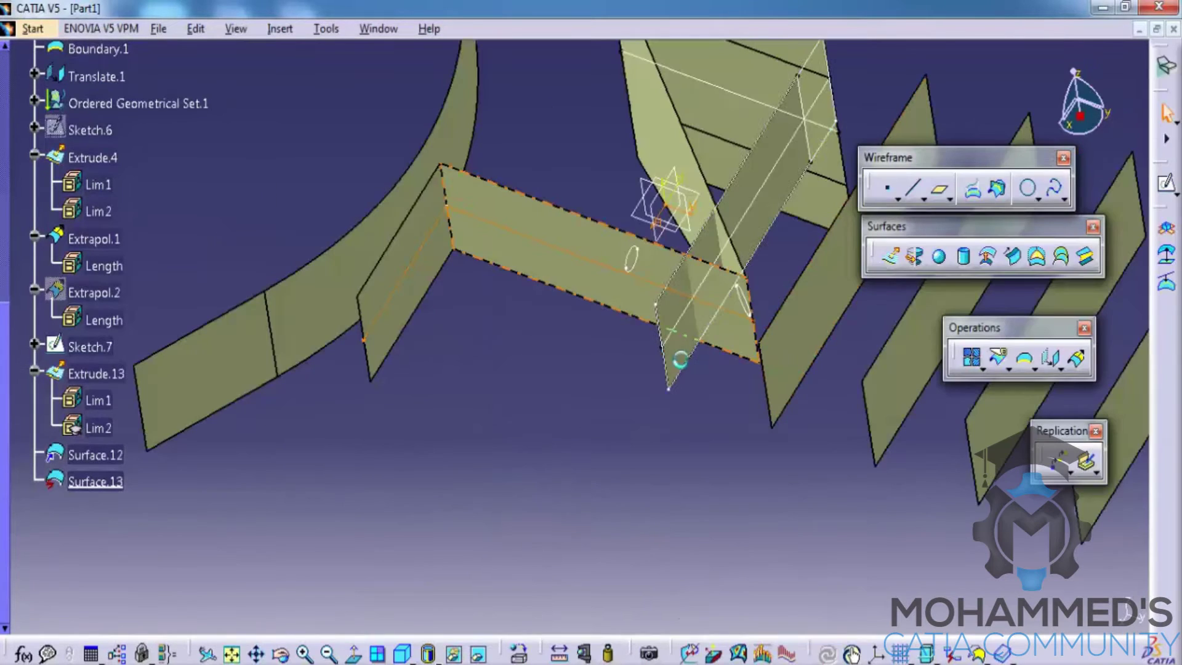
middle_drag(543, 271, 568, 250)
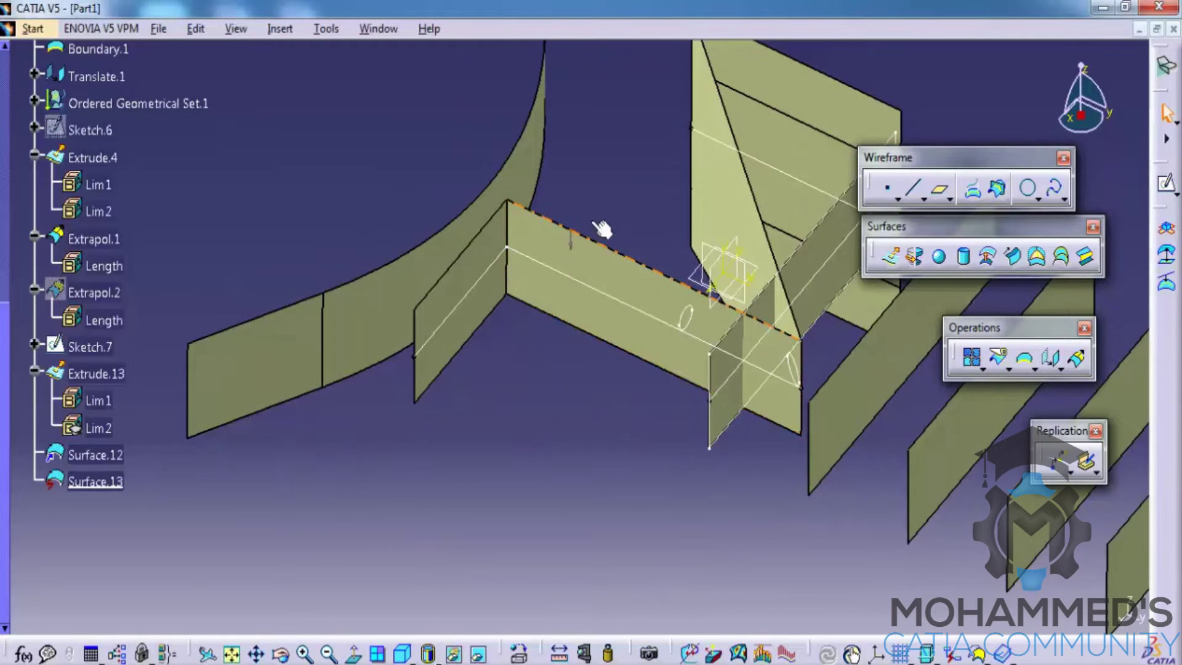
click(543, 258)
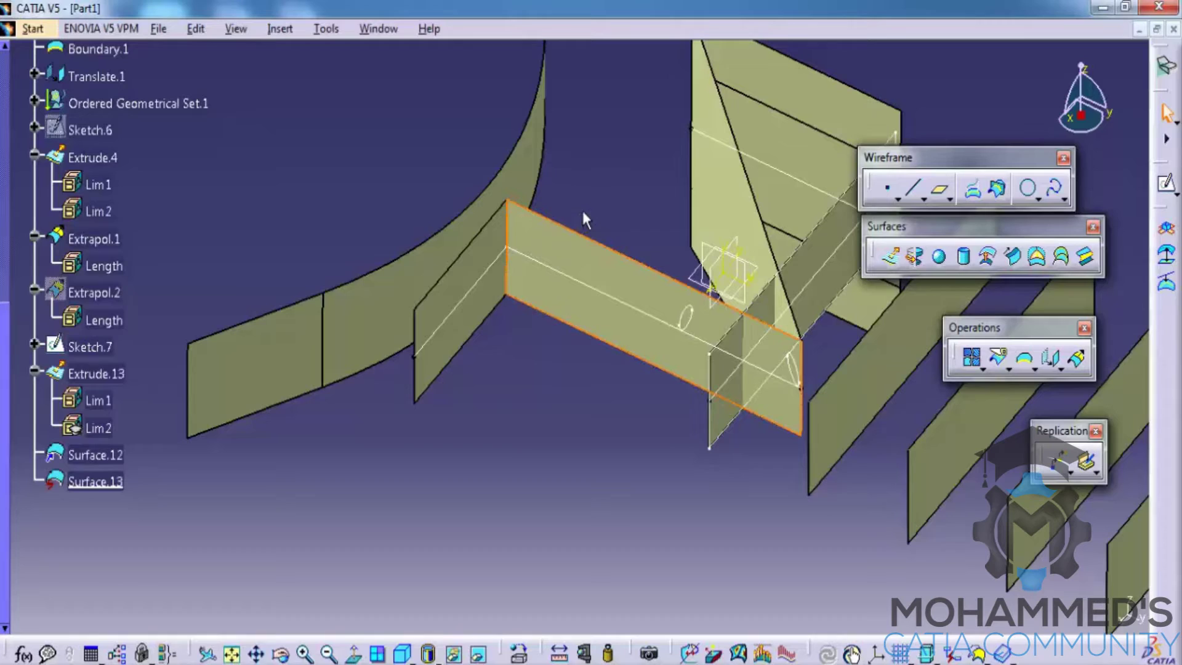
click(595, 197)
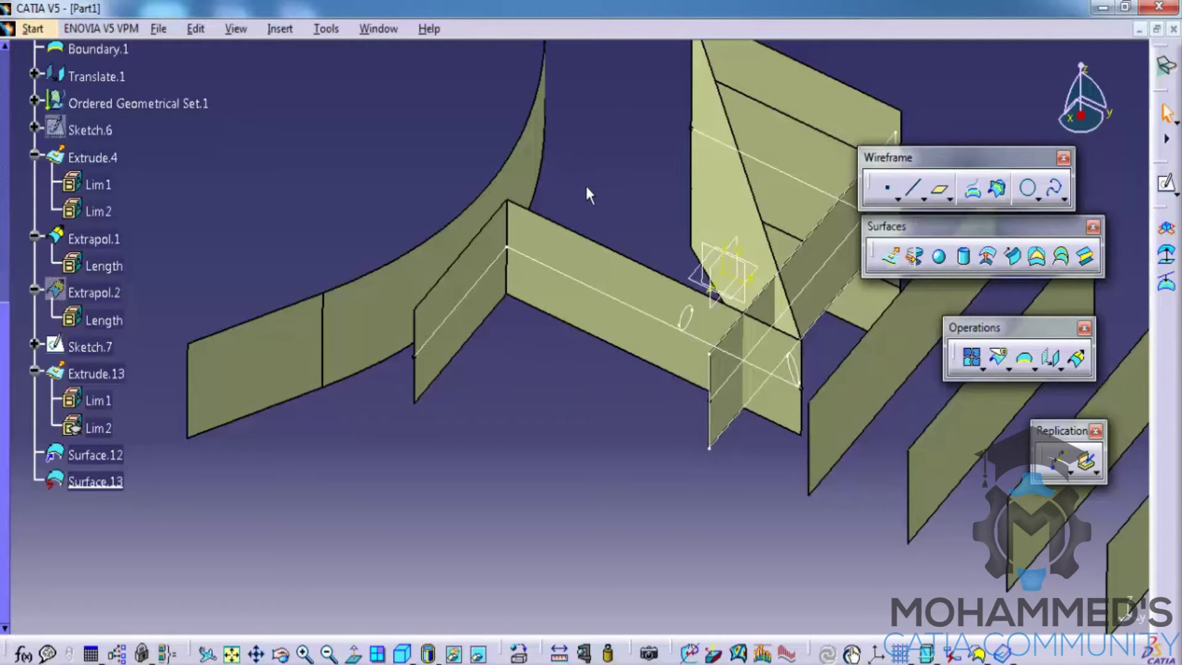
middle_drag(585, 183, 567, 211)
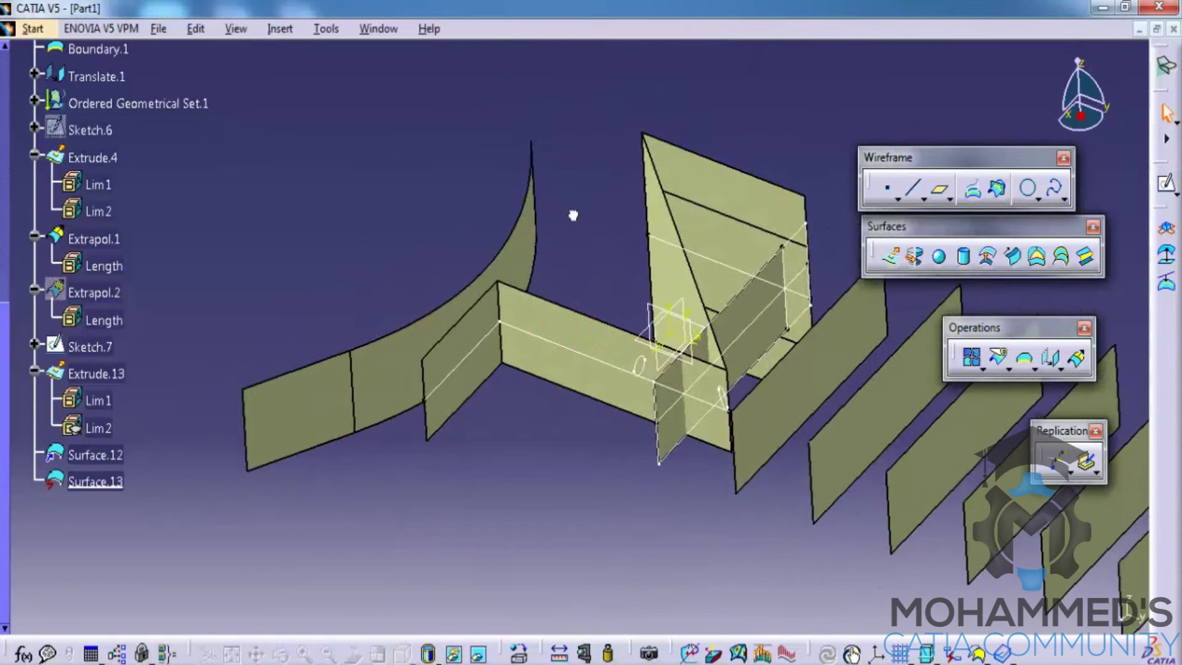
Step: Create Plane.1 offset 100 from the xy plane
click(940, 191)
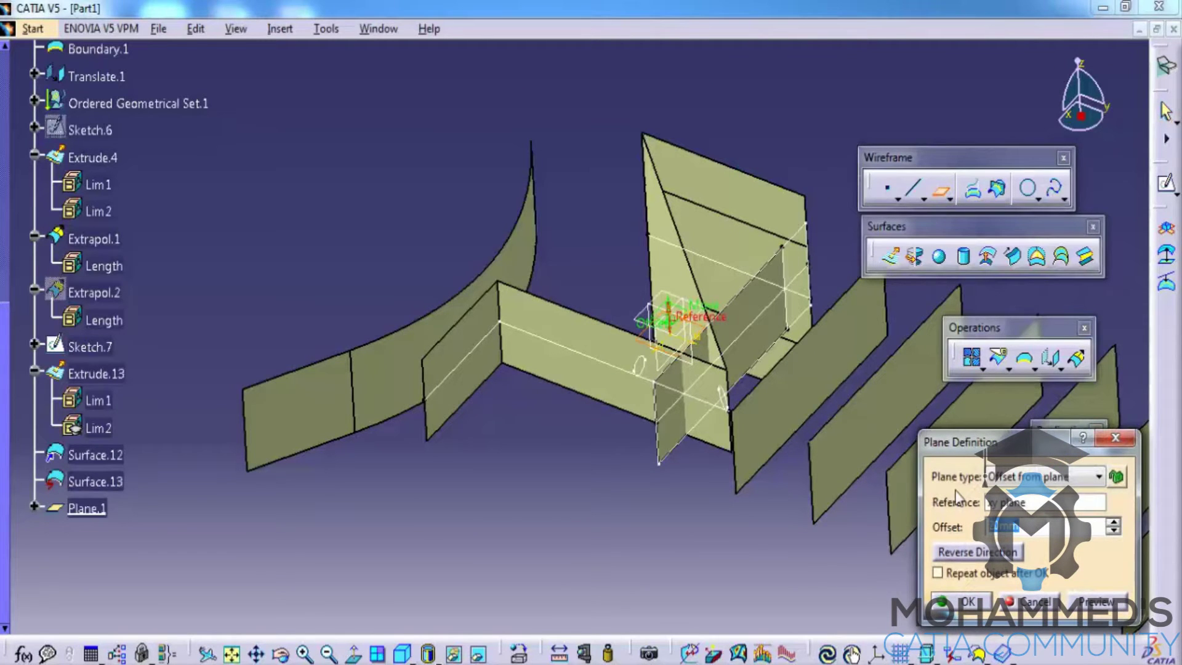
text(100)
key(Return)
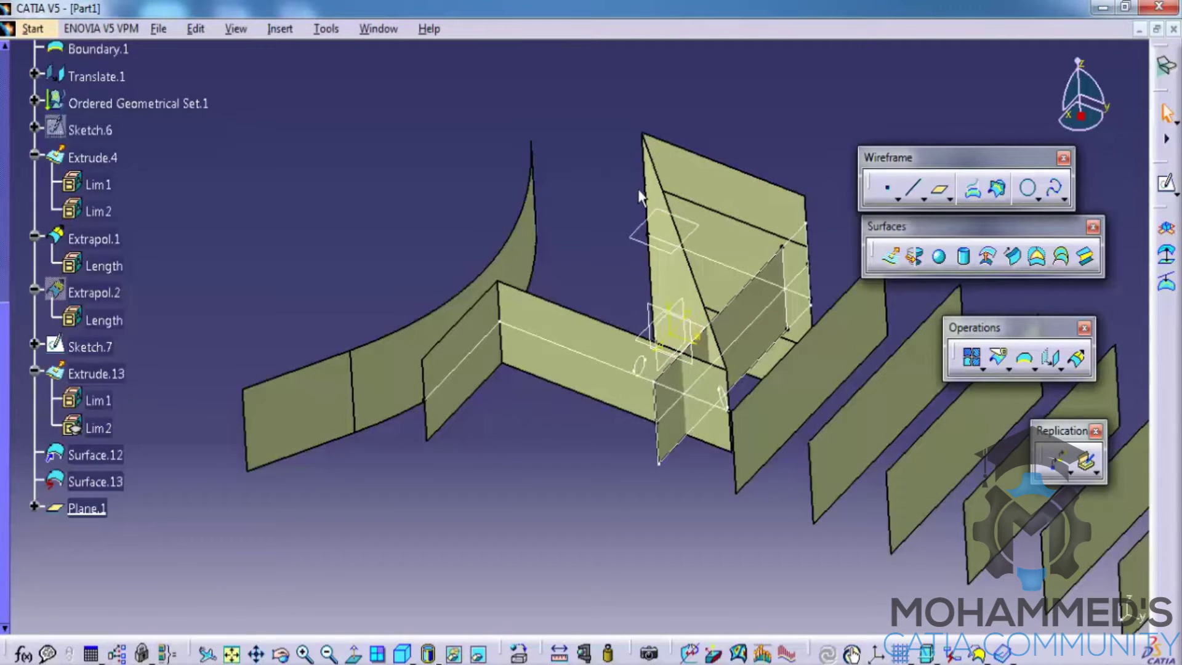
right_click(520, 331)
click(567, 311)
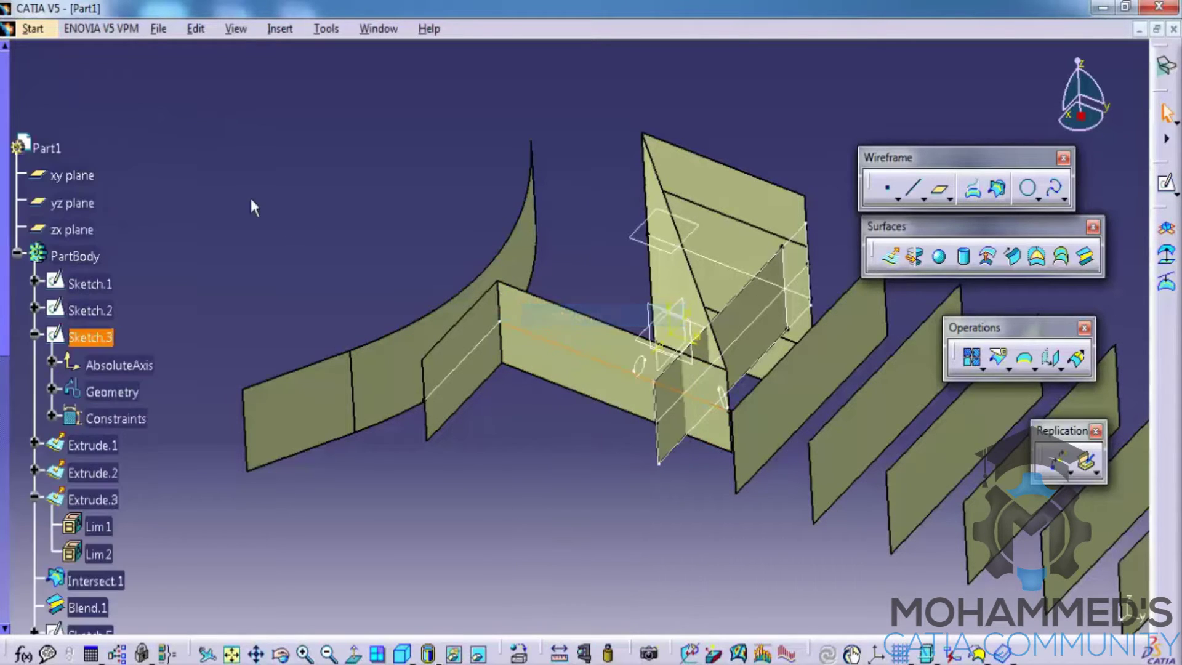
right_click(98, 339)
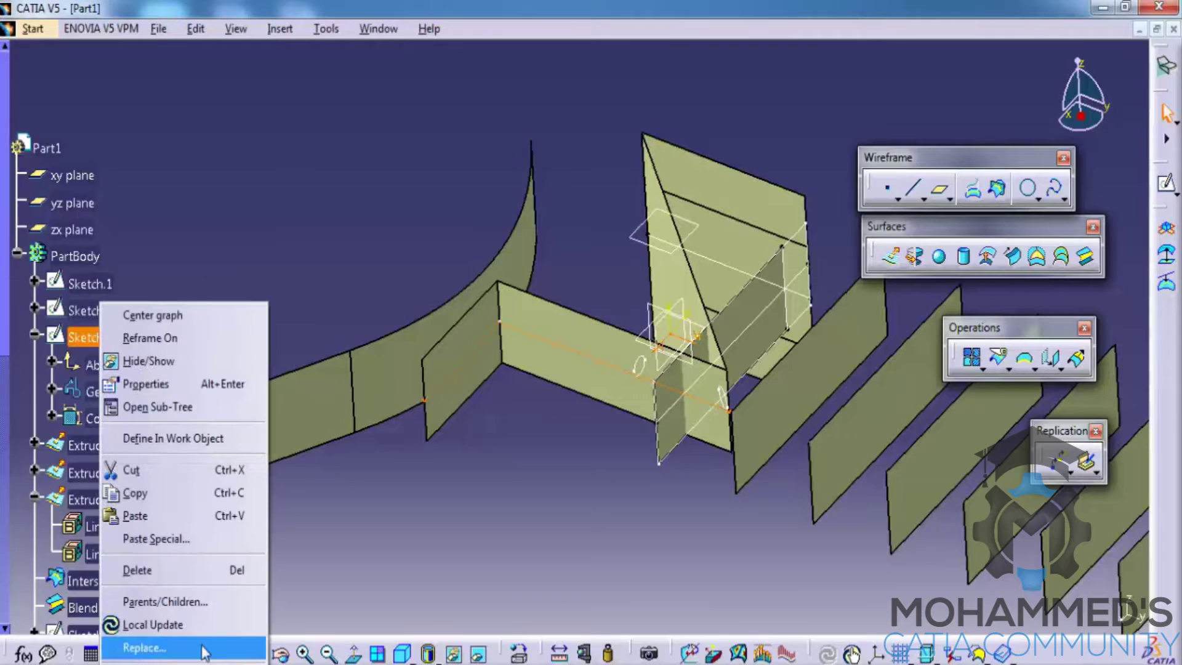
mouse_move(203, 661)
click(357, 610)
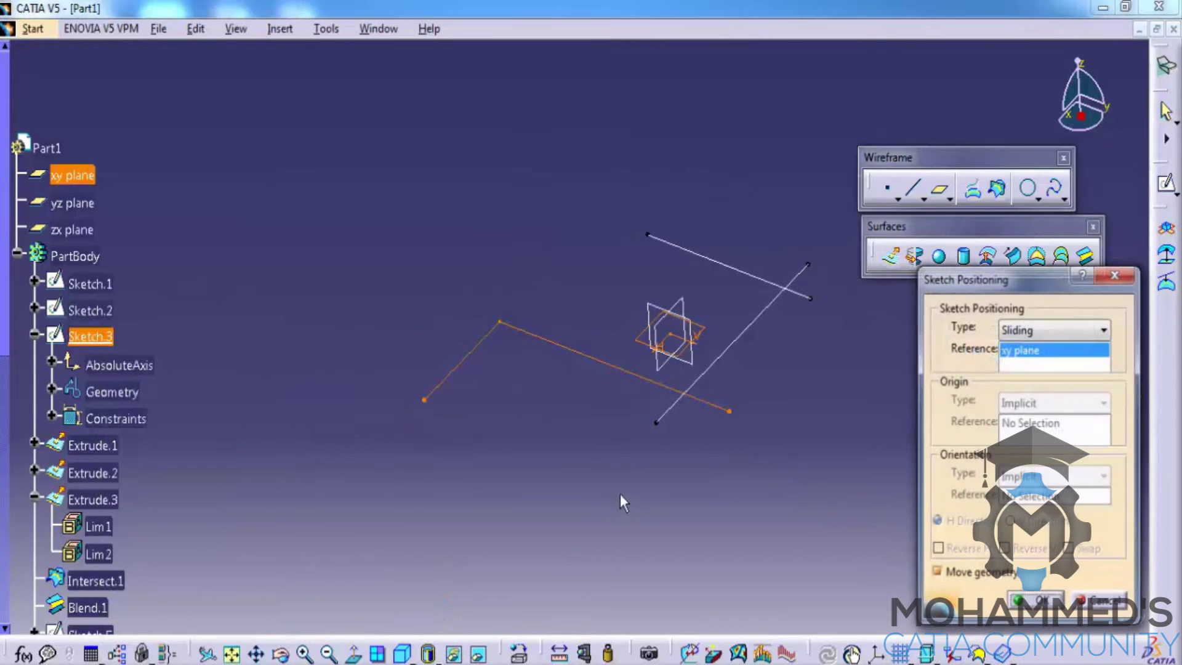
click(1084, 600)
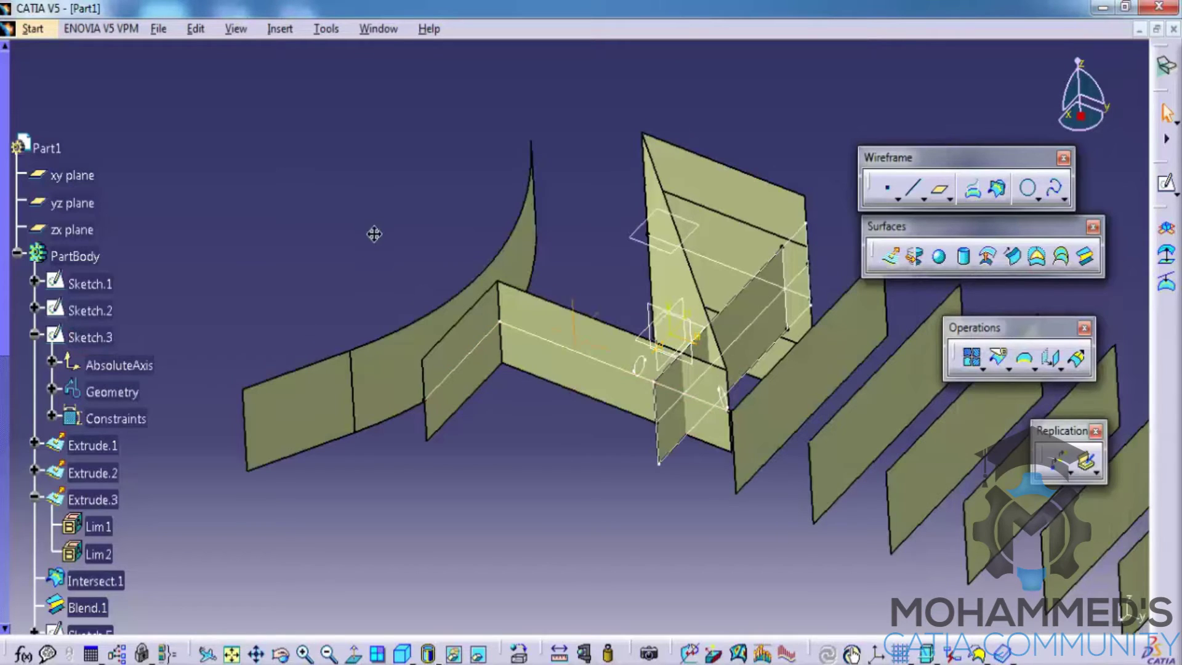
right_click(87, 337)
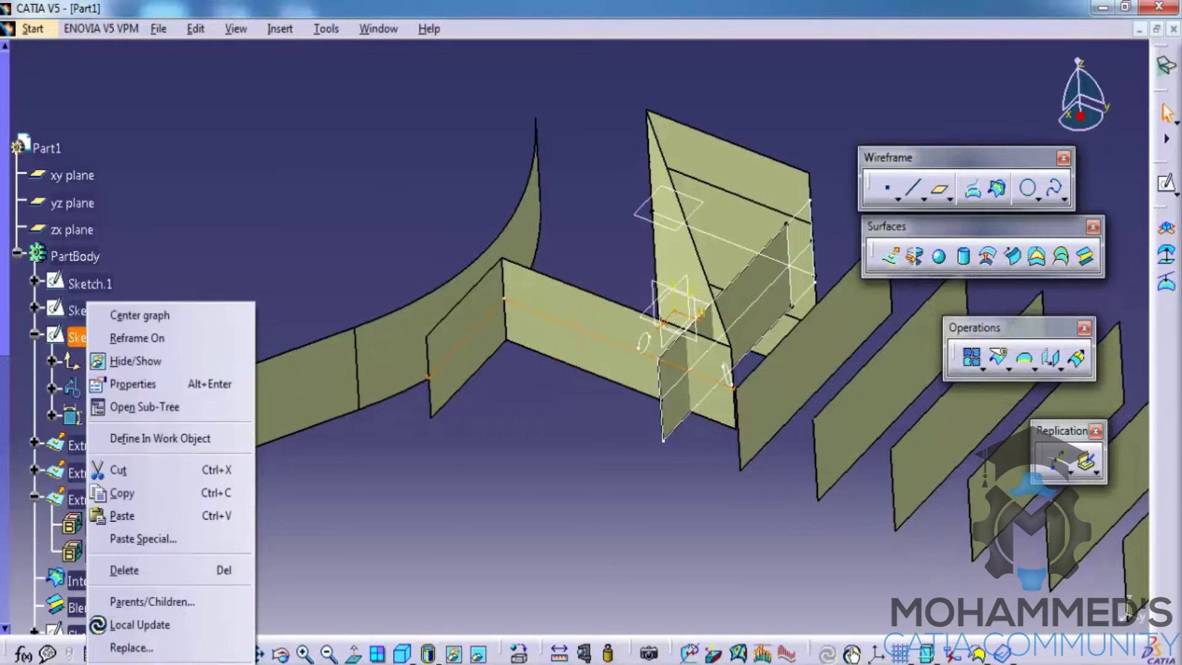
mouse_move(160, 660)
click(316, 609)
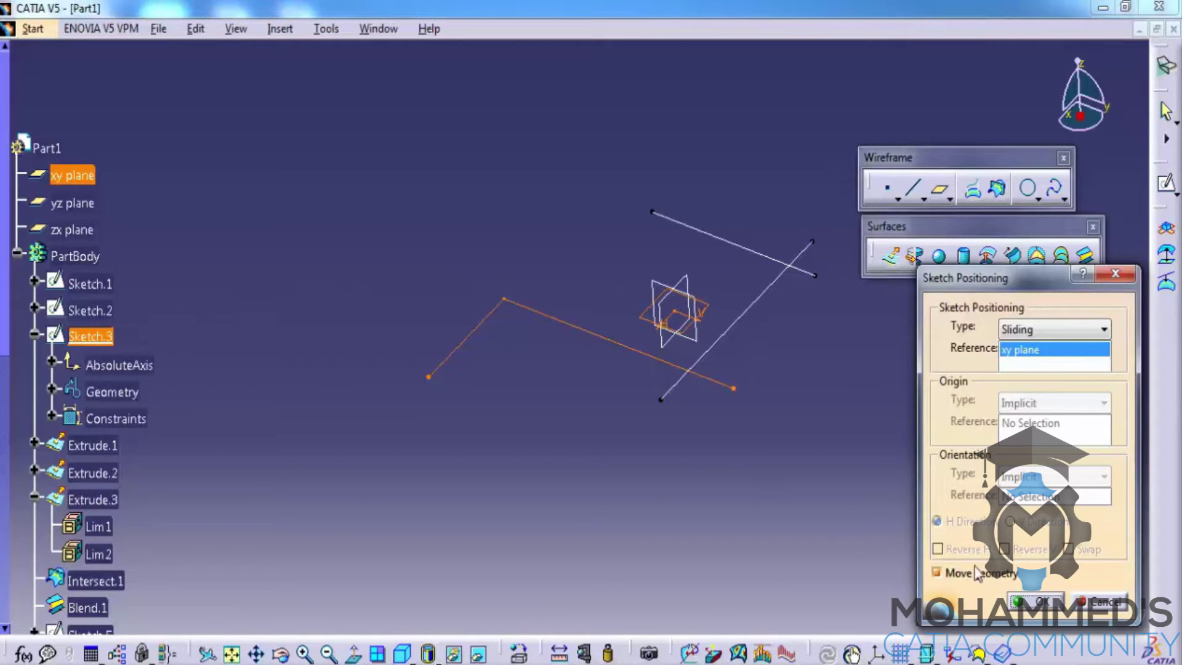
click(1096, 606)
Step: Drag Plane.1 up the specification tree to sit between Sketch.2 and Sketch.3
click(367, 251)
scroll(303, 271, down, 7)
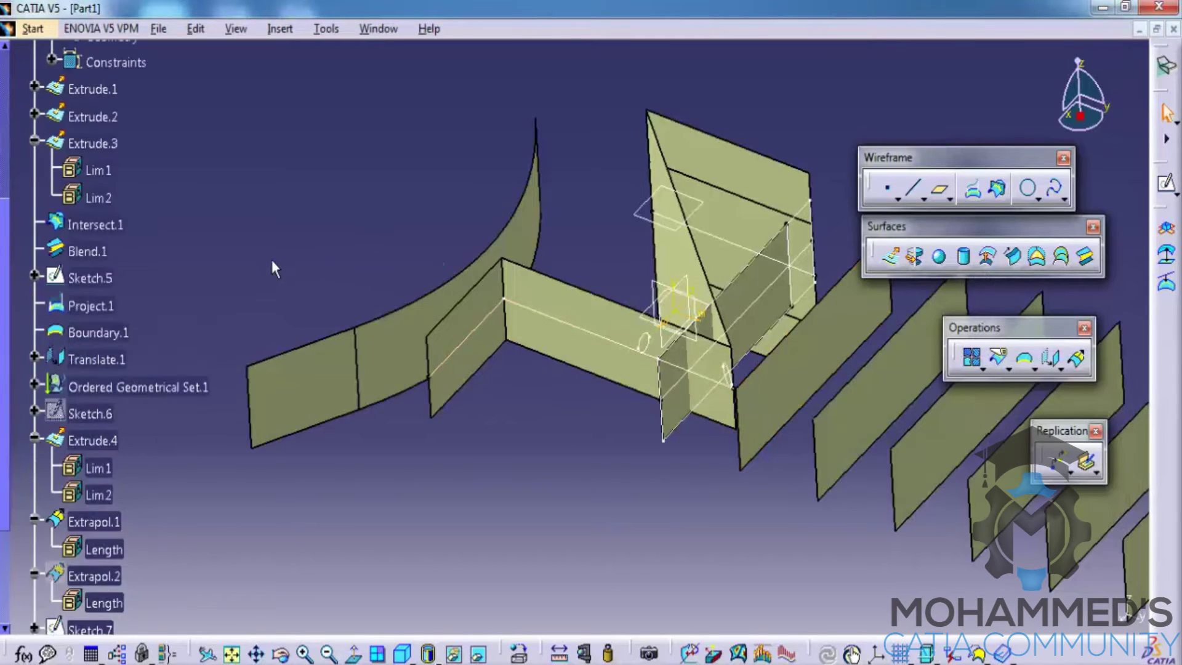
scroll(141, 326, up, 5)
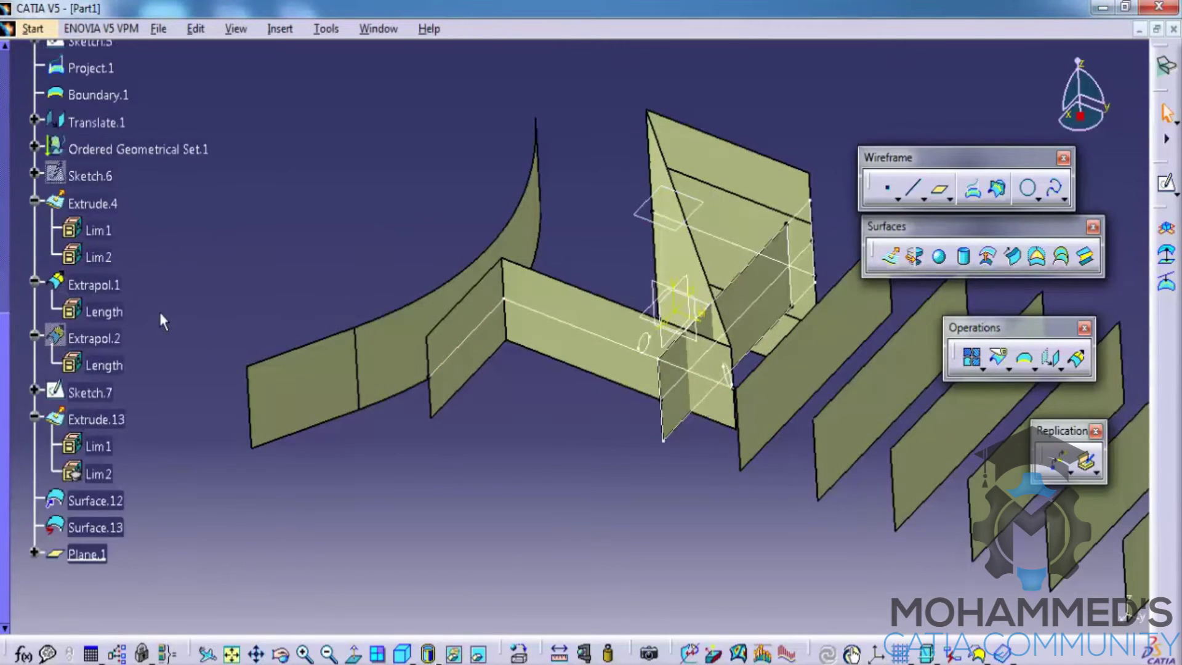
click(89, 555)
drag(93, 556, 90, 125)
scroll(194, 146, up, 4)
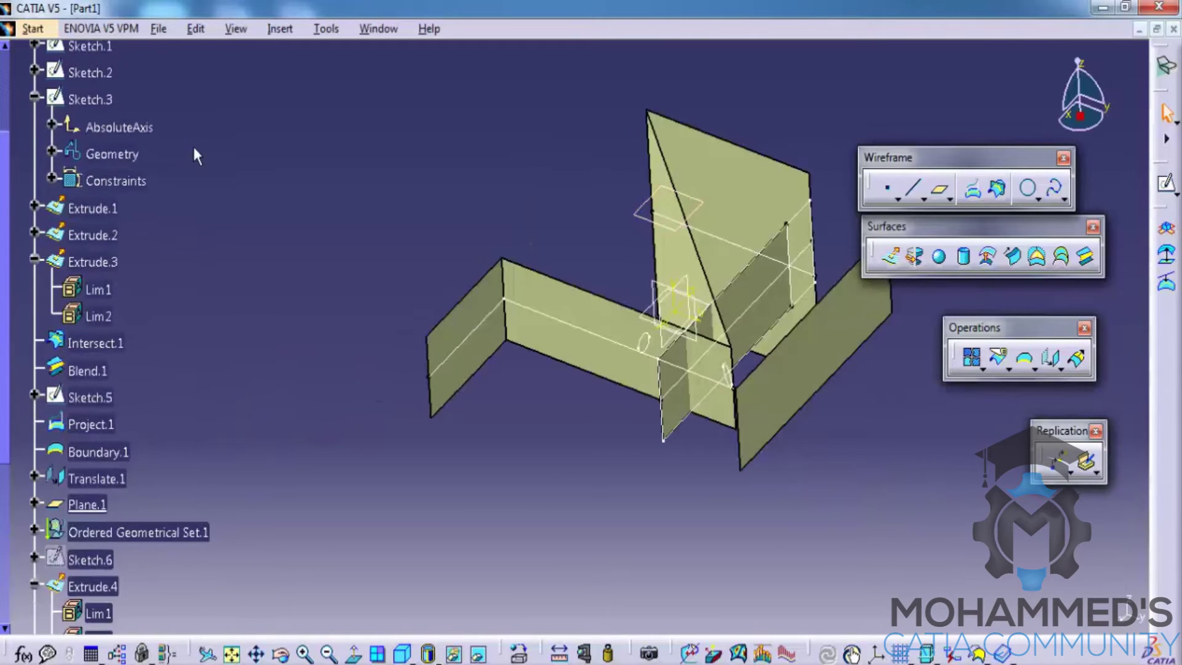
mouse_move(87, 504)
mouse_down()
mouse_move(105, 360)
mouse_move(85, 105)
mouse_move(96, 100)
mouse_up()
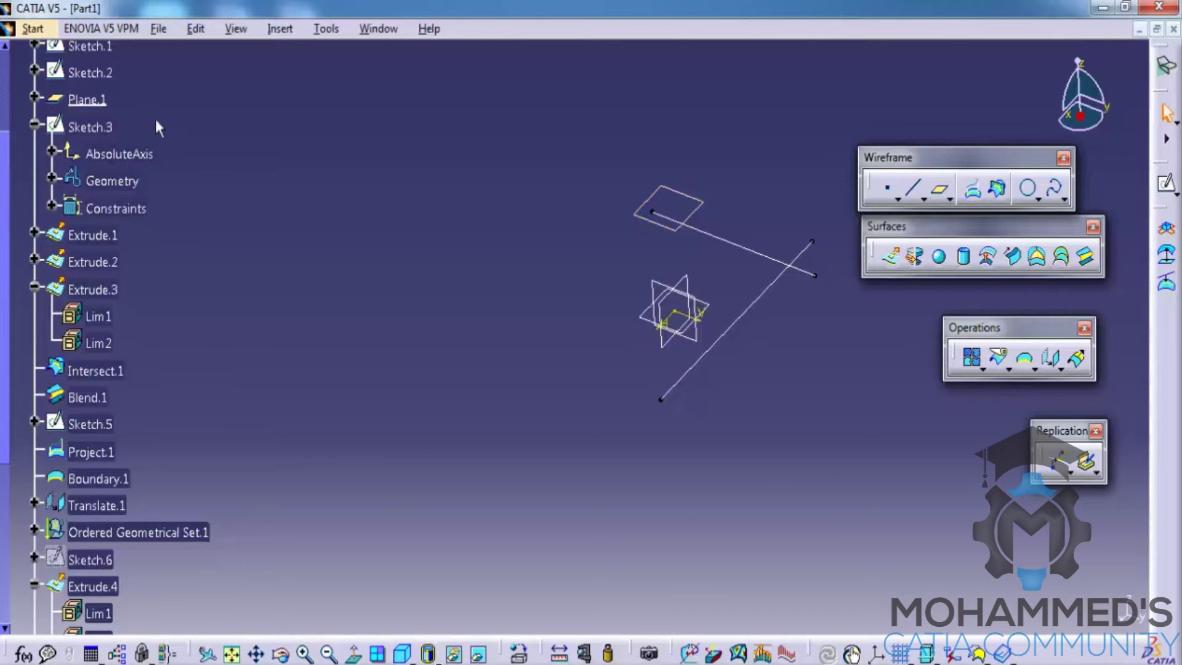
Step: Change Sketch.3's sketch support from the xy plane to Plane.1
right_click(106, 128)
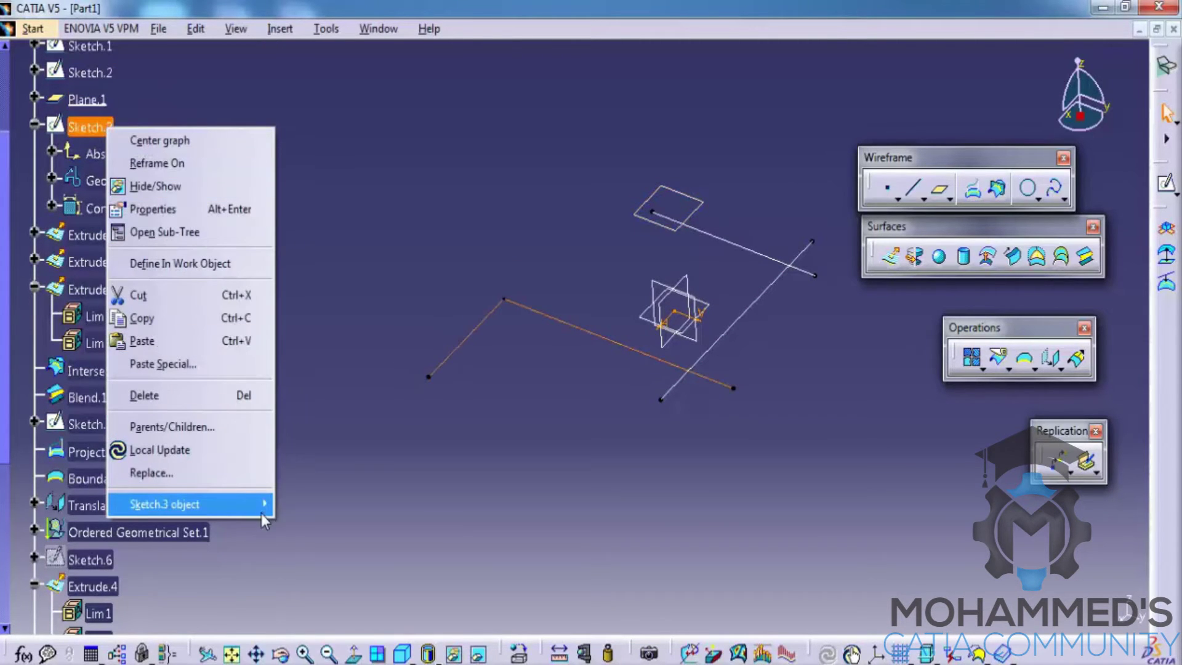
mouse_move(255, 506)
click(313, 536)
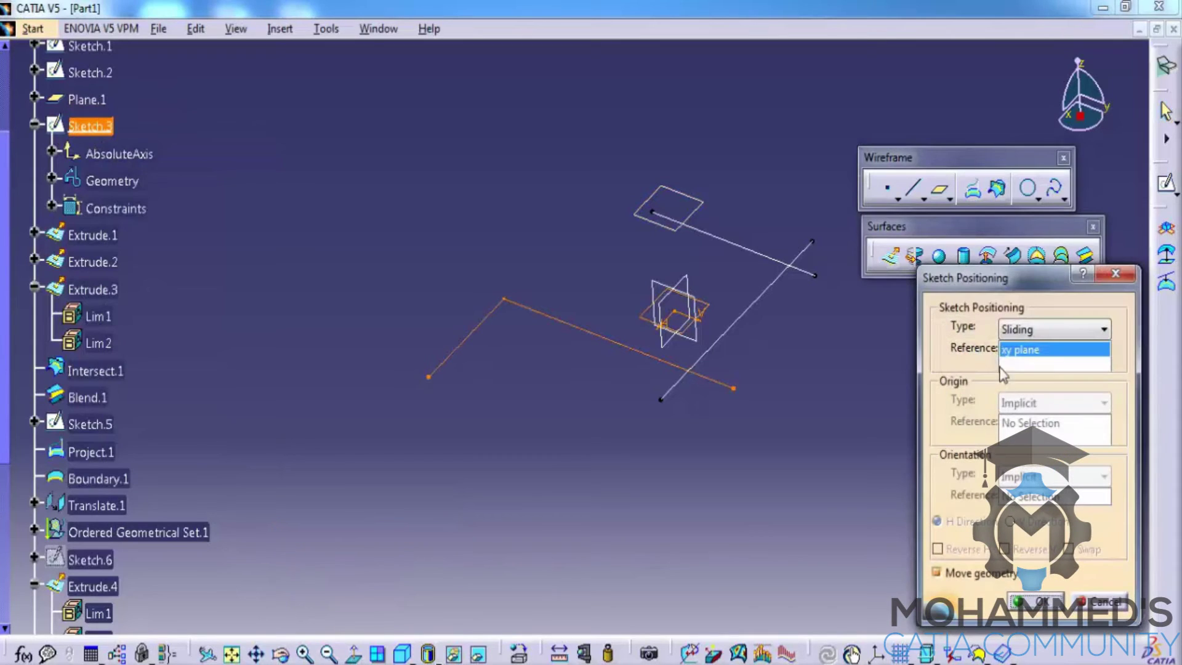
click(86, 100)
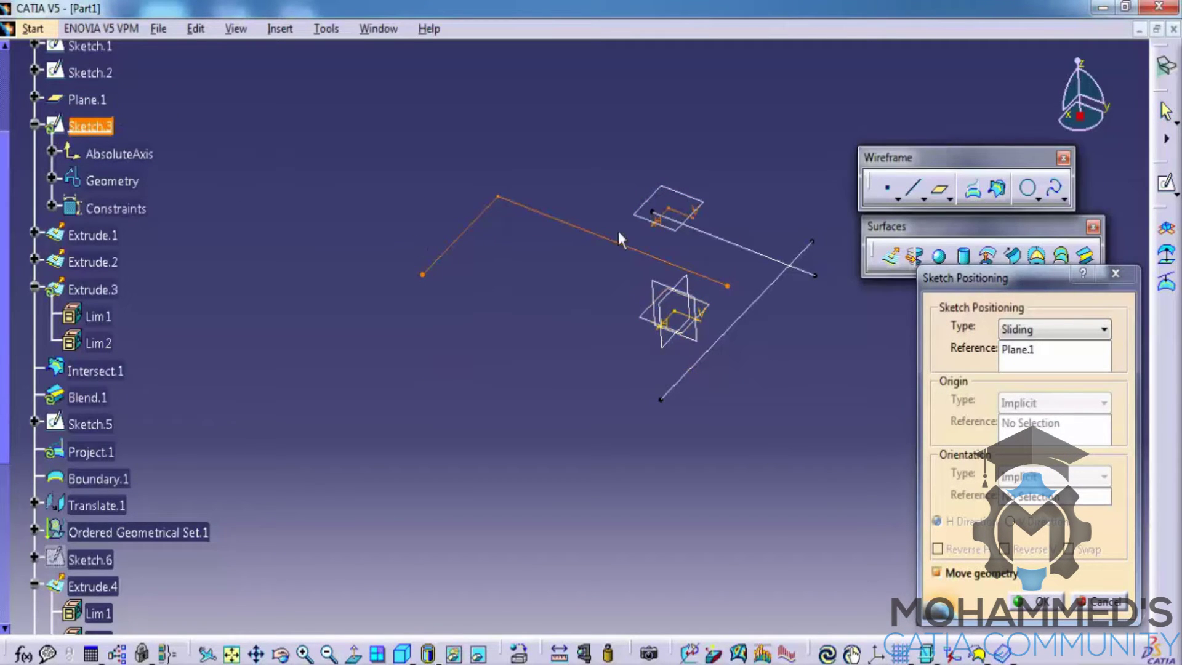
click(1056, 604)
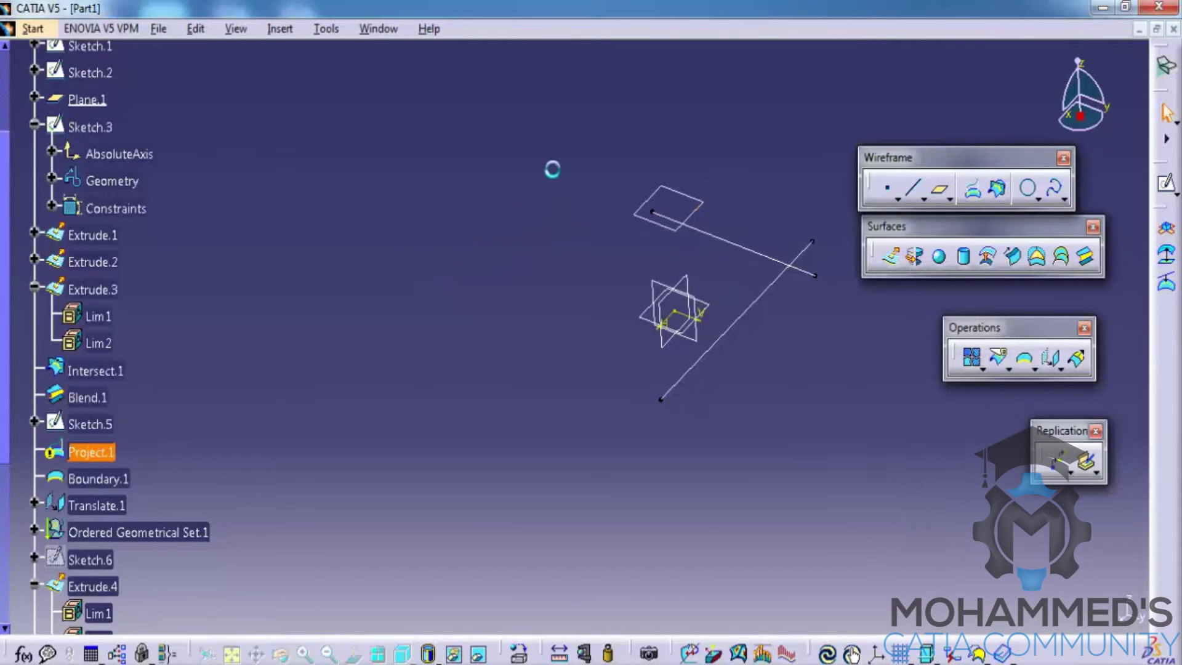
Step: Make PartBody the current work object again so the full model displays
scroll(190, 188, up, 2)
right_click(88, 137)
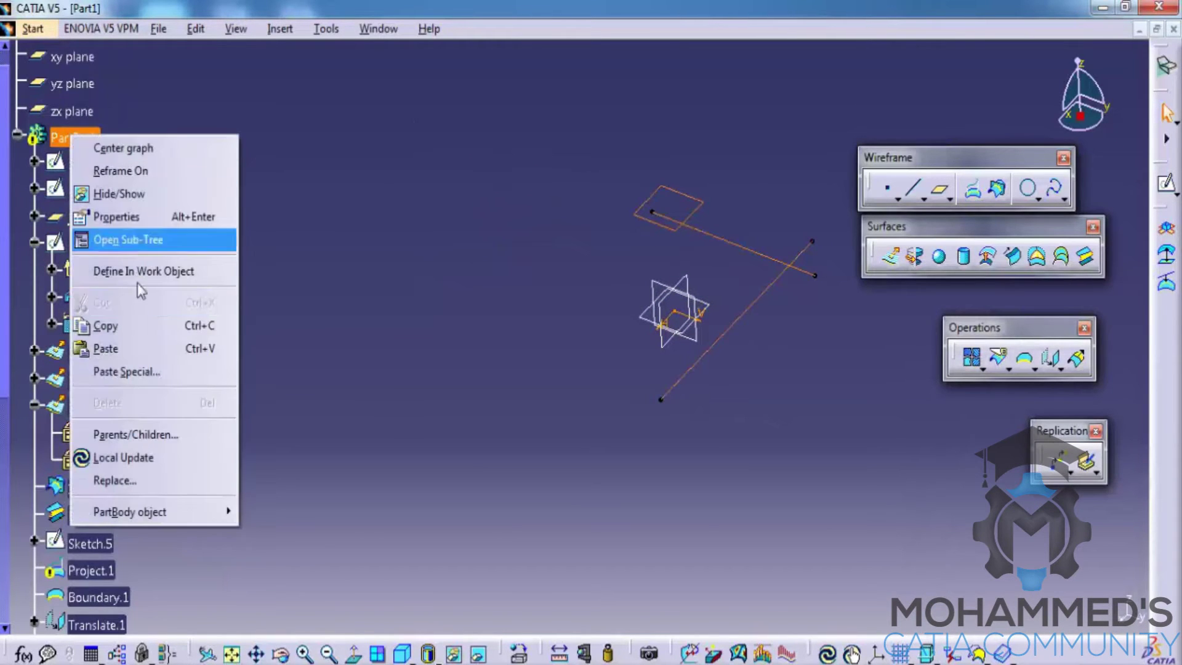
click(185, 268)
Step: Inspect Part1's surface model, then activate Part Design from Start > Mechanical Design
click(438, 190)
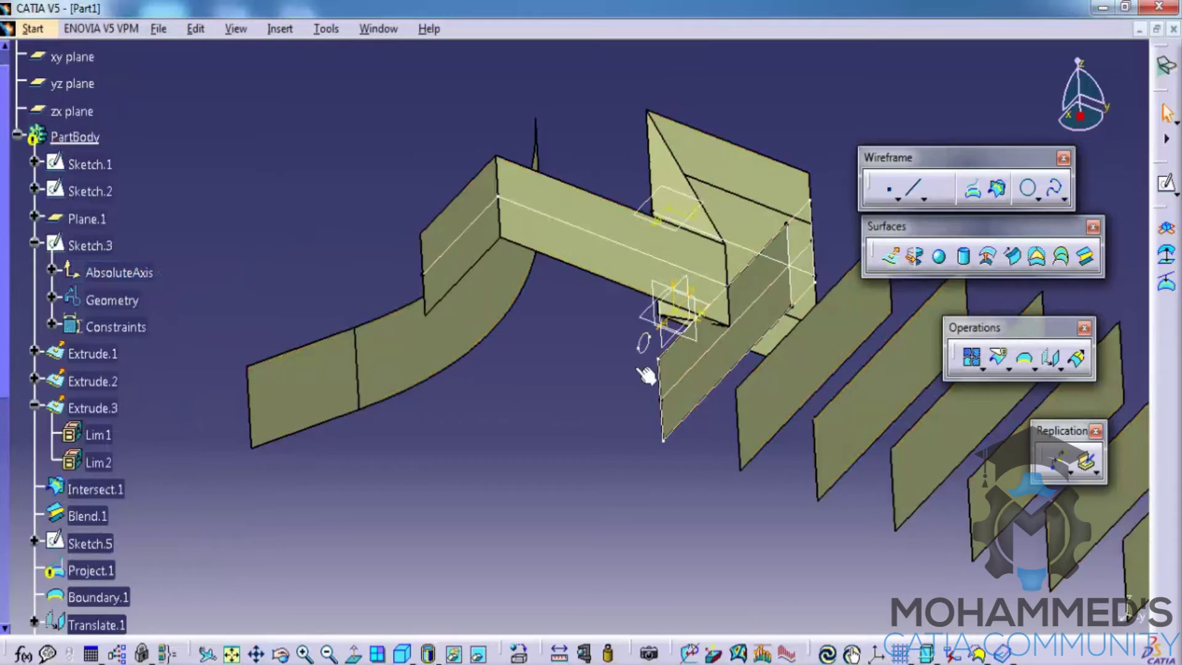
middle_drag(621, 302, 601, 326)
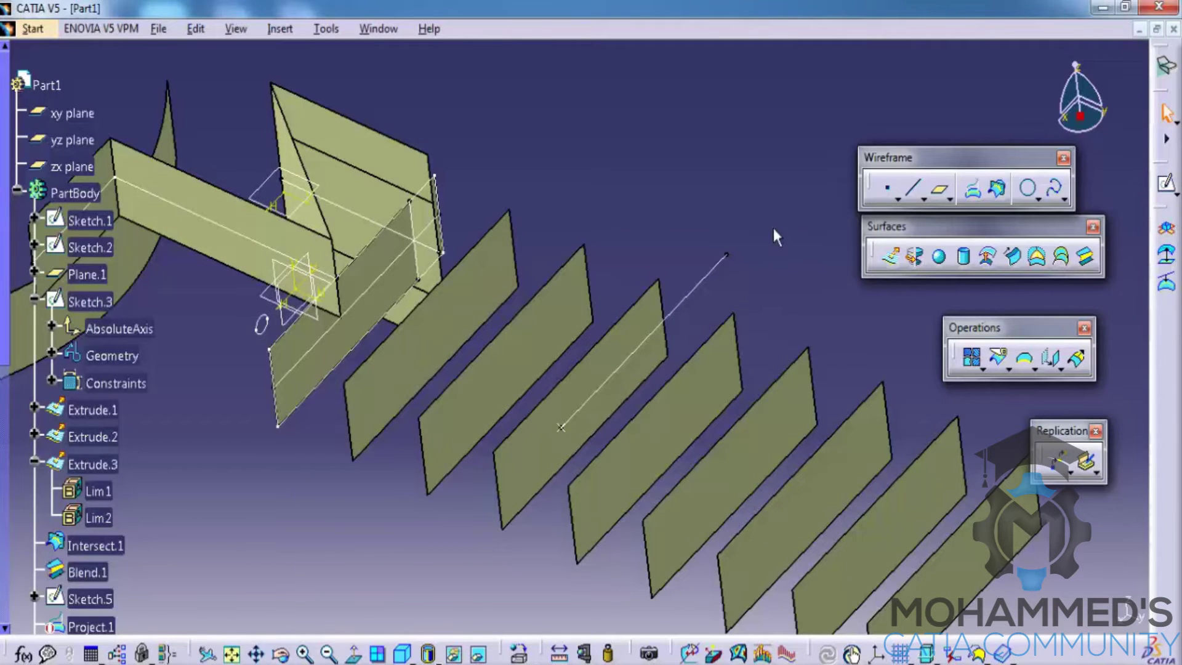
middle_drag(548, 220, 650, 271)
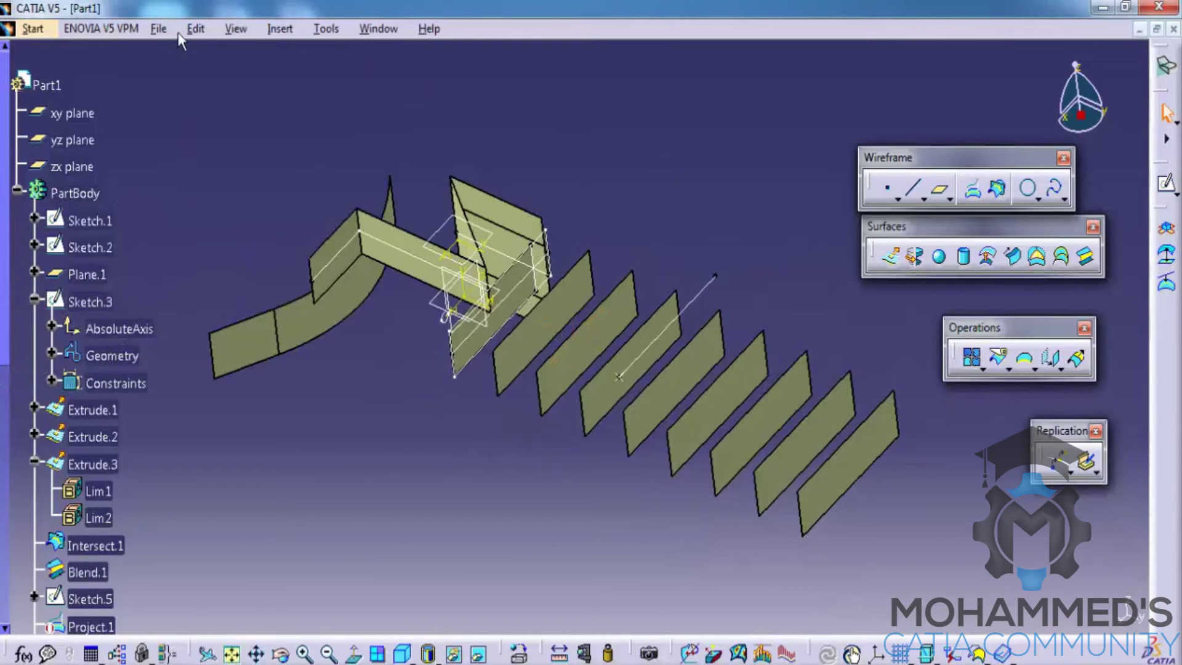
click(159, 30)
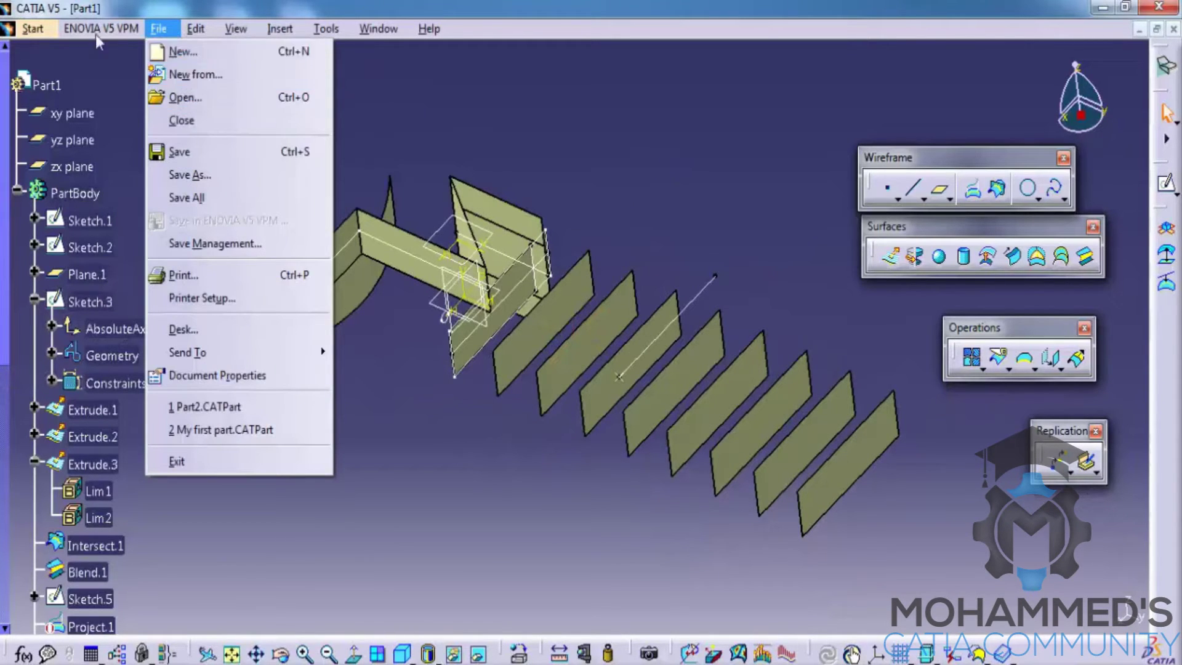
click(32, 29)
mouse_move(83, 83)
click(280, 75)
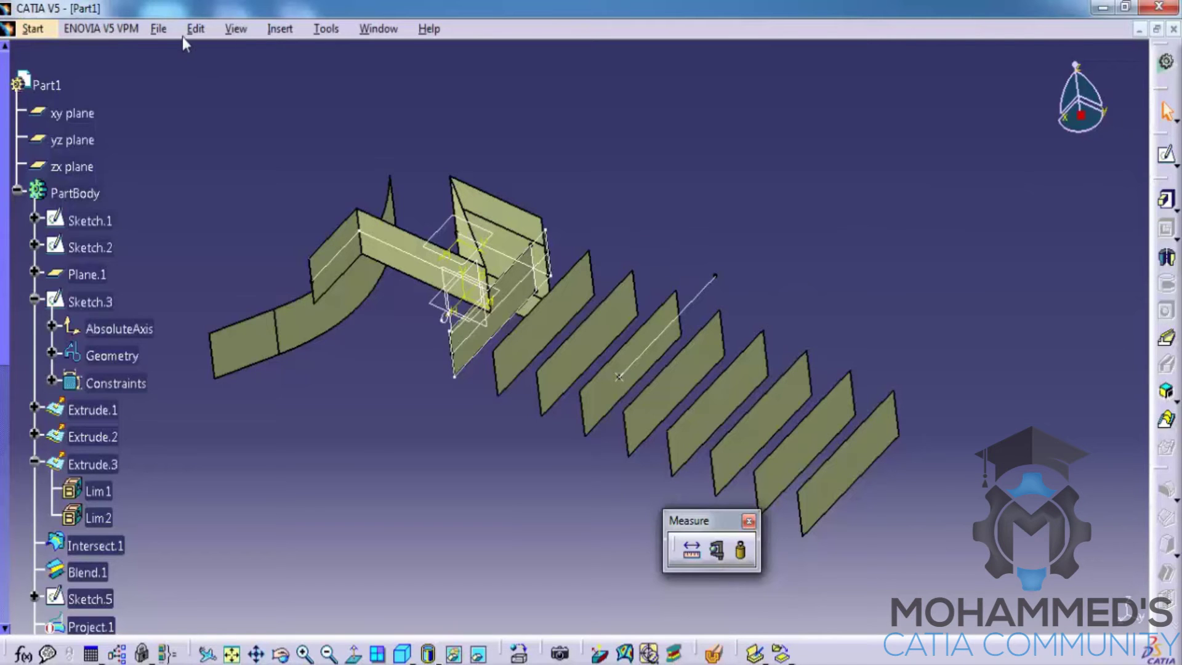
Step: Create a new Part document, Part2
click(158, 29)
click(178, 45)
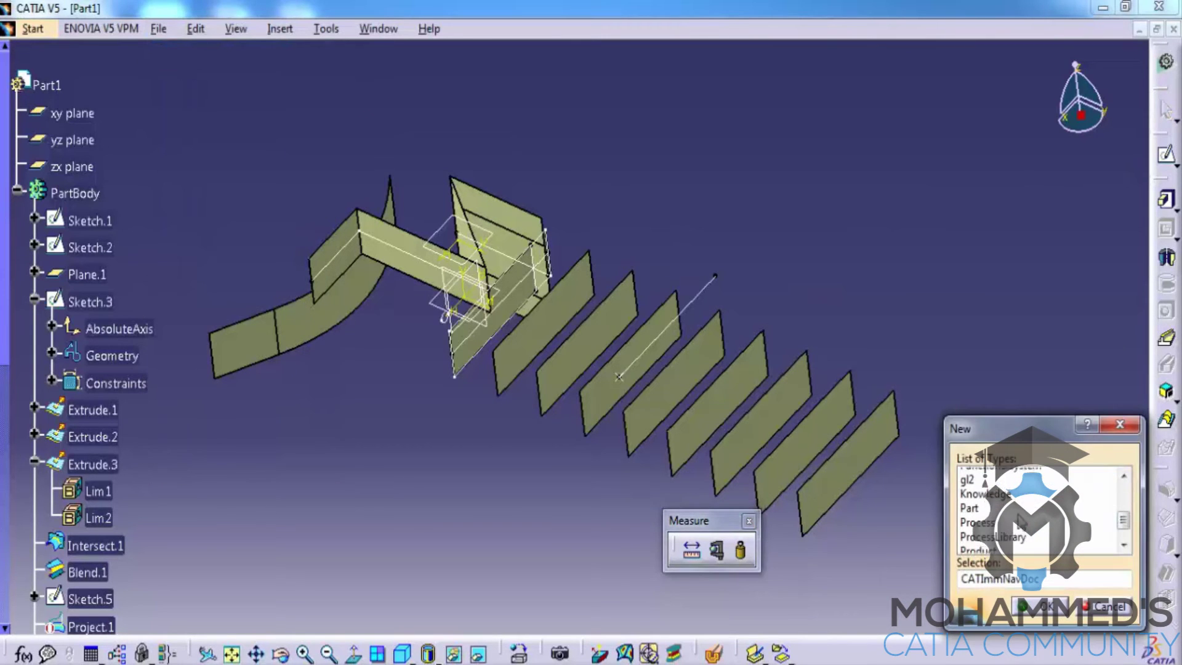
double_click(983, 503)
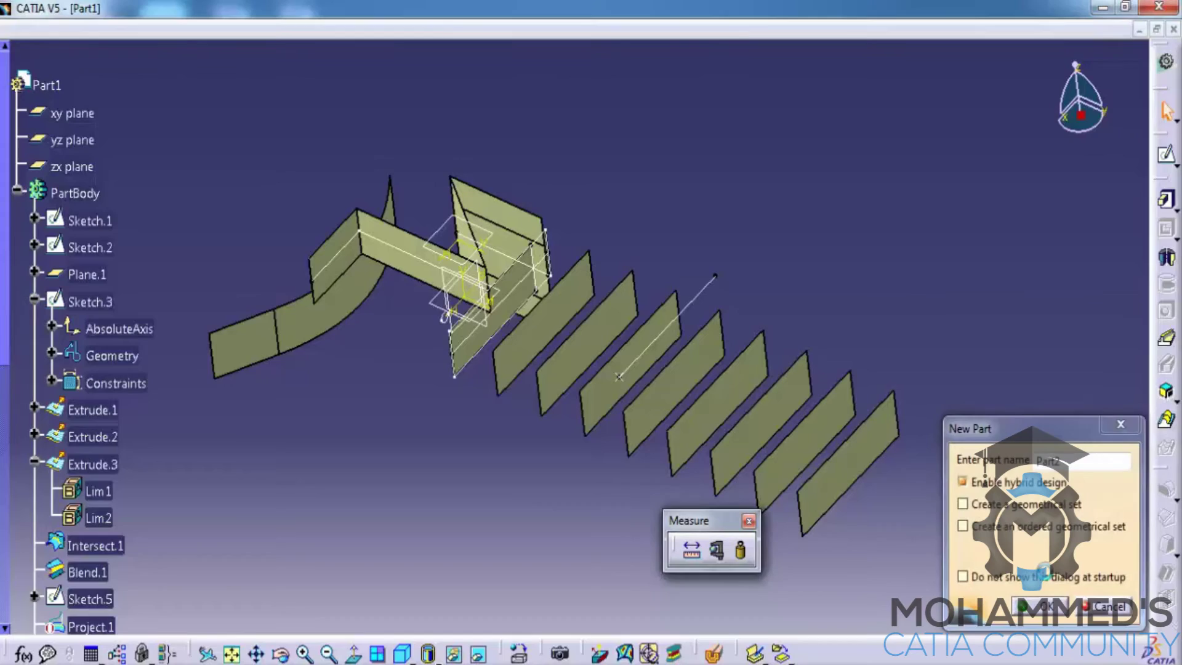
key(Return)
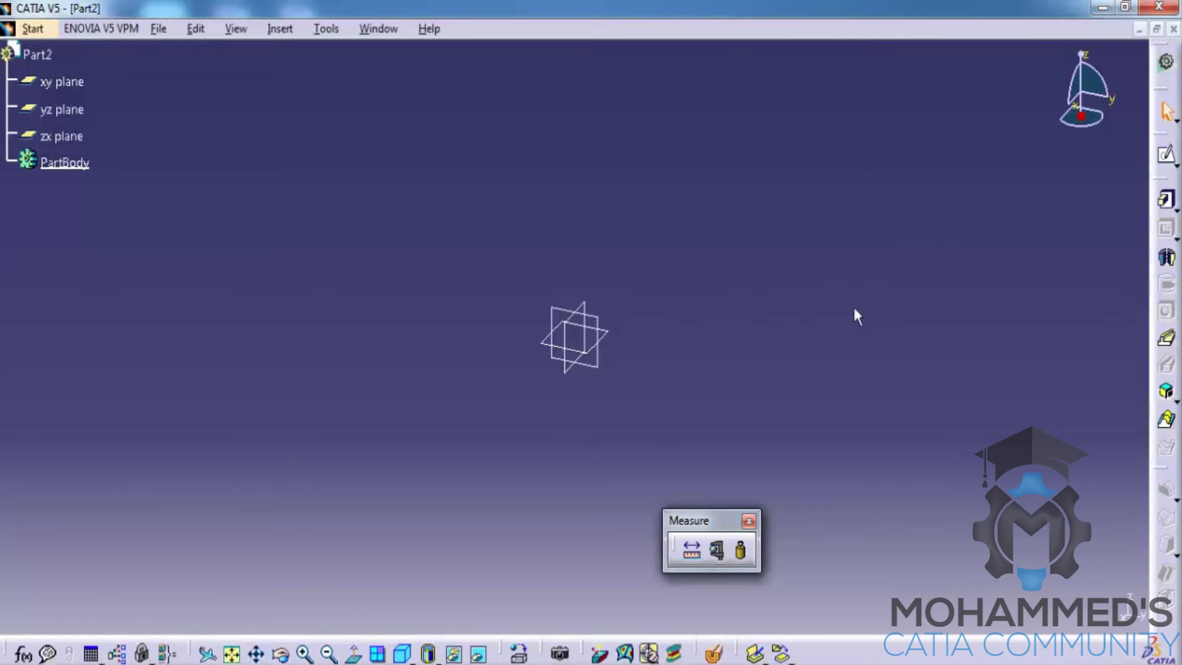
Step: Sketch a rectangle on the xy plane and pad it 20mm into a block
click(613, 337)
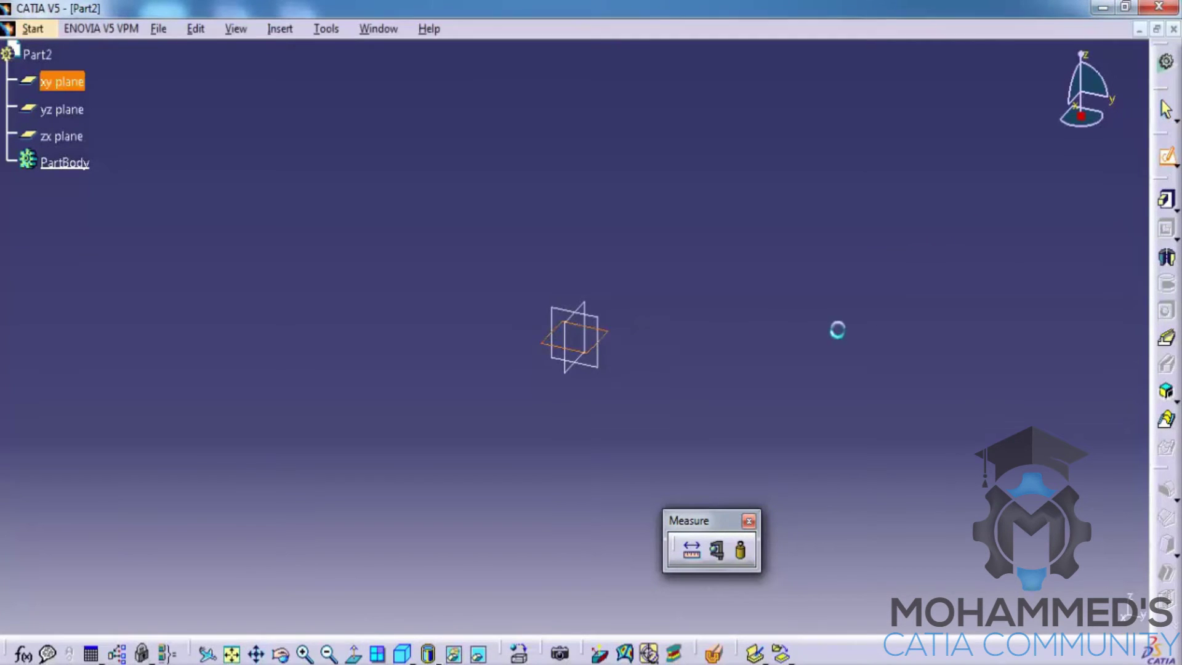
click(438, 233)
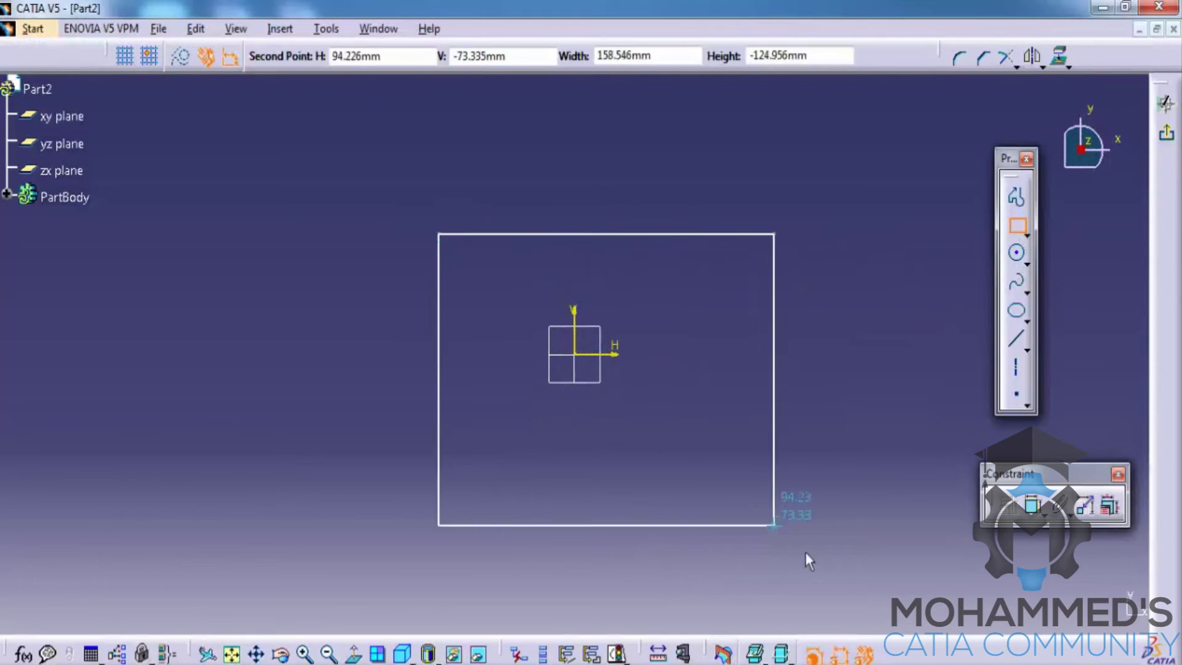
click(808, 555)
click(1173, 140)
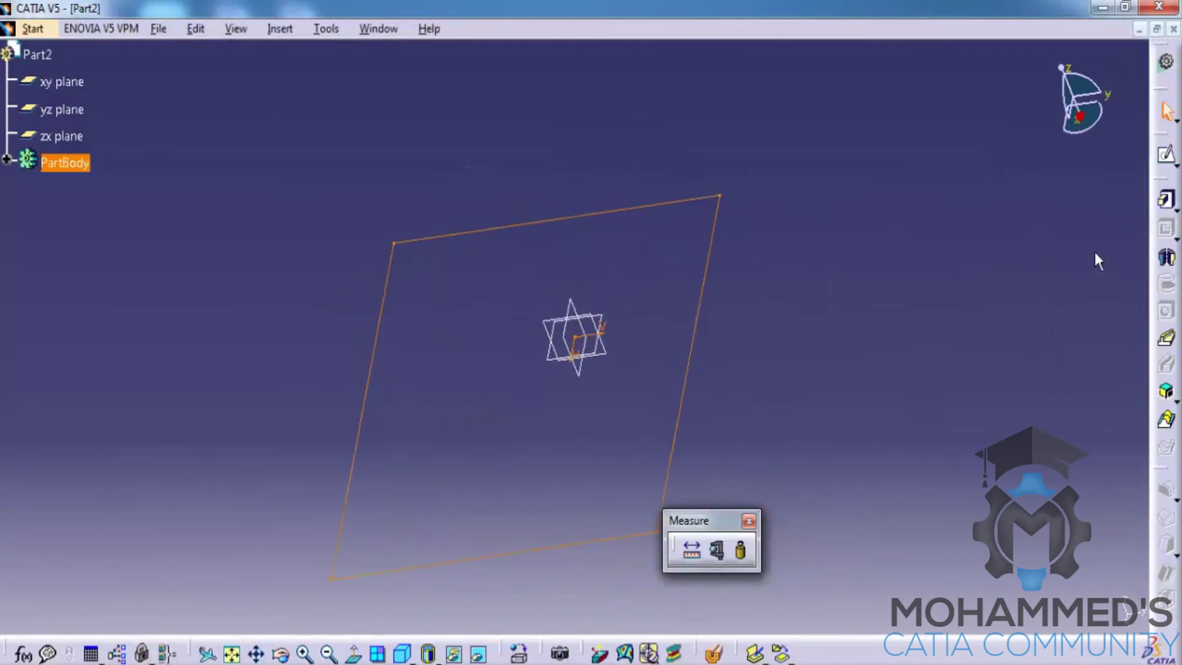
click(1166, 201)
click(969, 593)
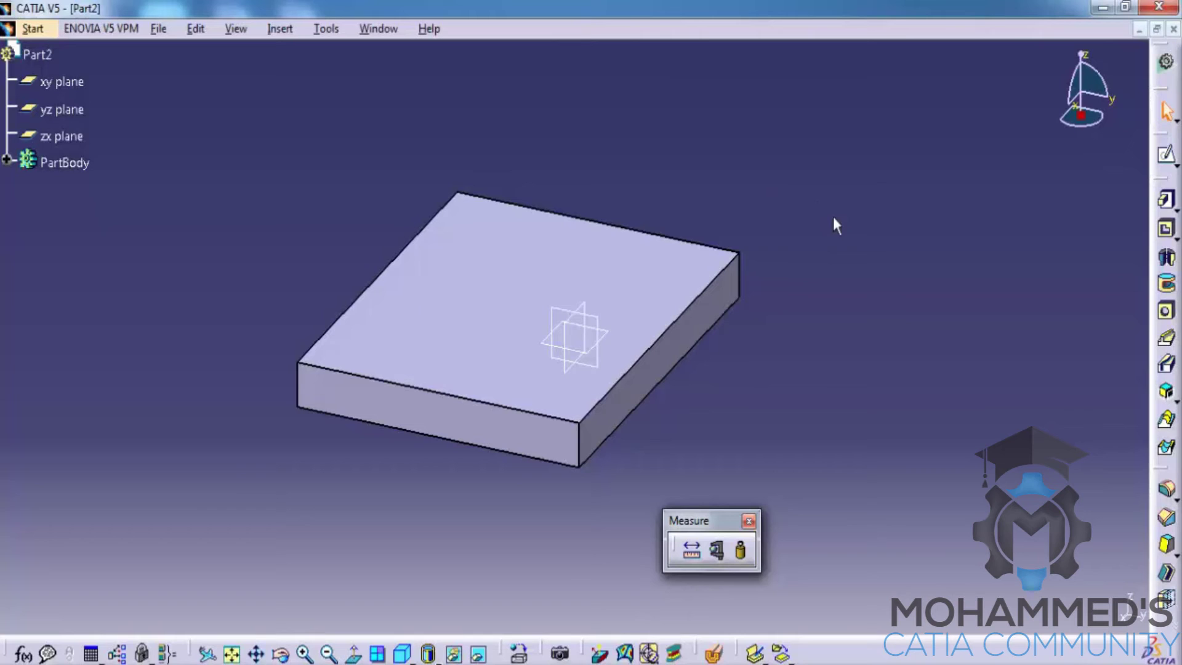
click(610, 342)
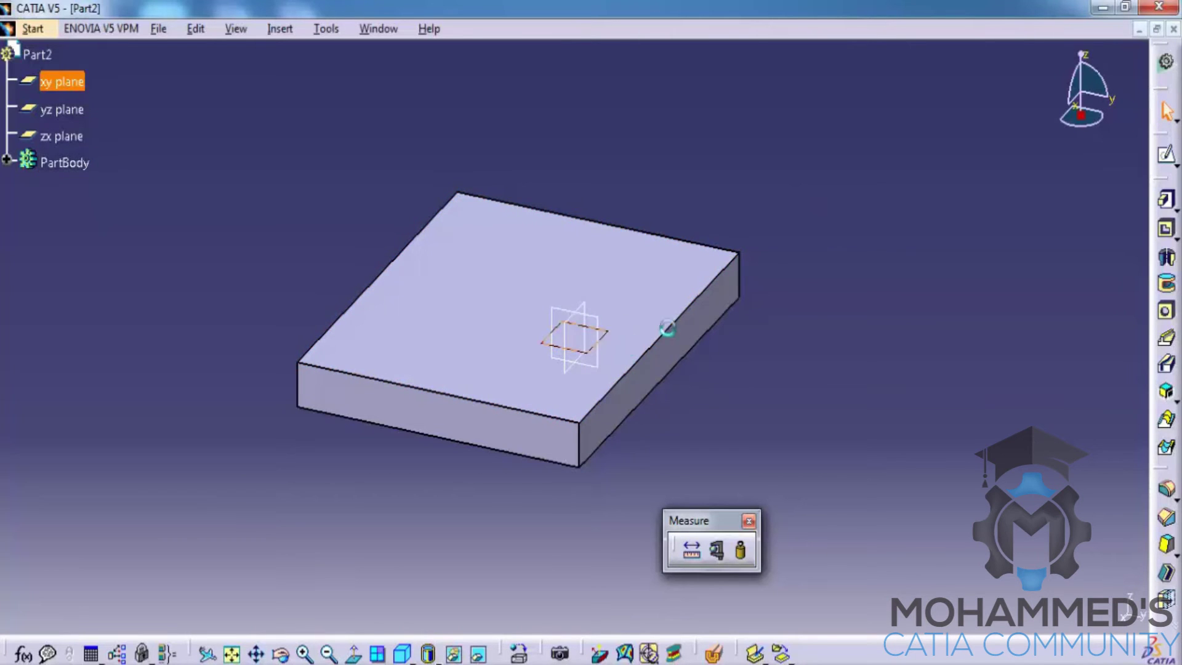
Step: Open a new sketch on the xy plane and project the block's first edge into it
click(1167, 161)
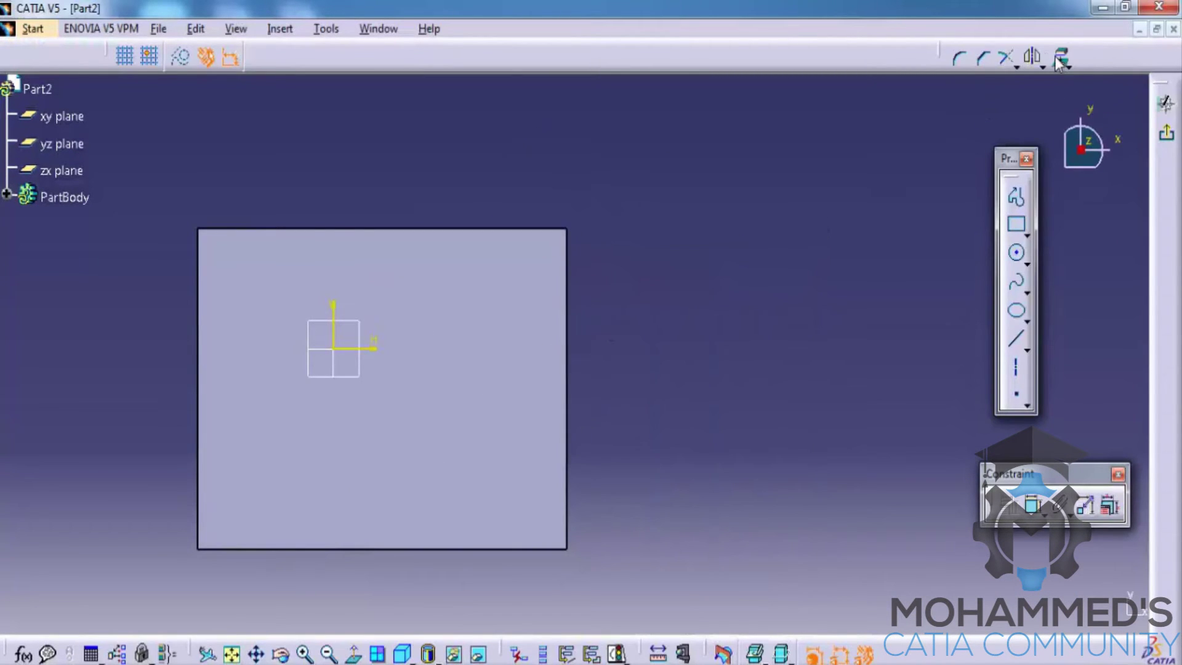
click(1059, 62)
middle_click(443, 351)
mouse_move(627, 496)
middle_down()
mouse_move(626, 269)
mouse_move(726, 414)
mouse_move(628, 469)
mouse_move(641, 483)
middle_up()
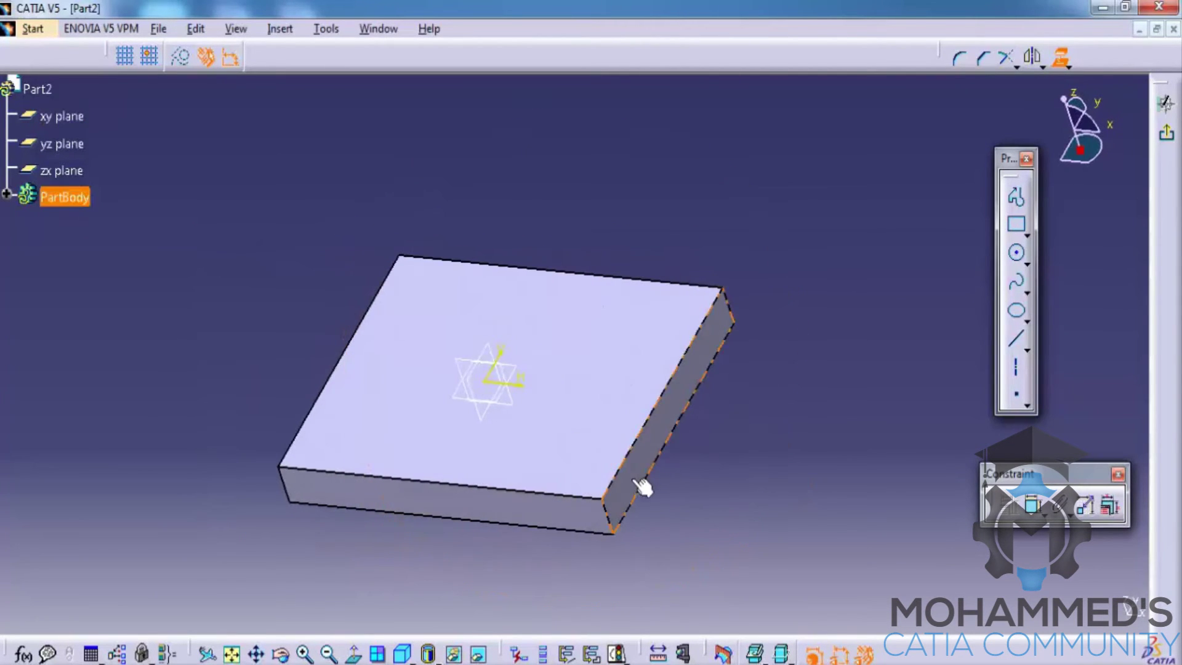
click(615, 520)
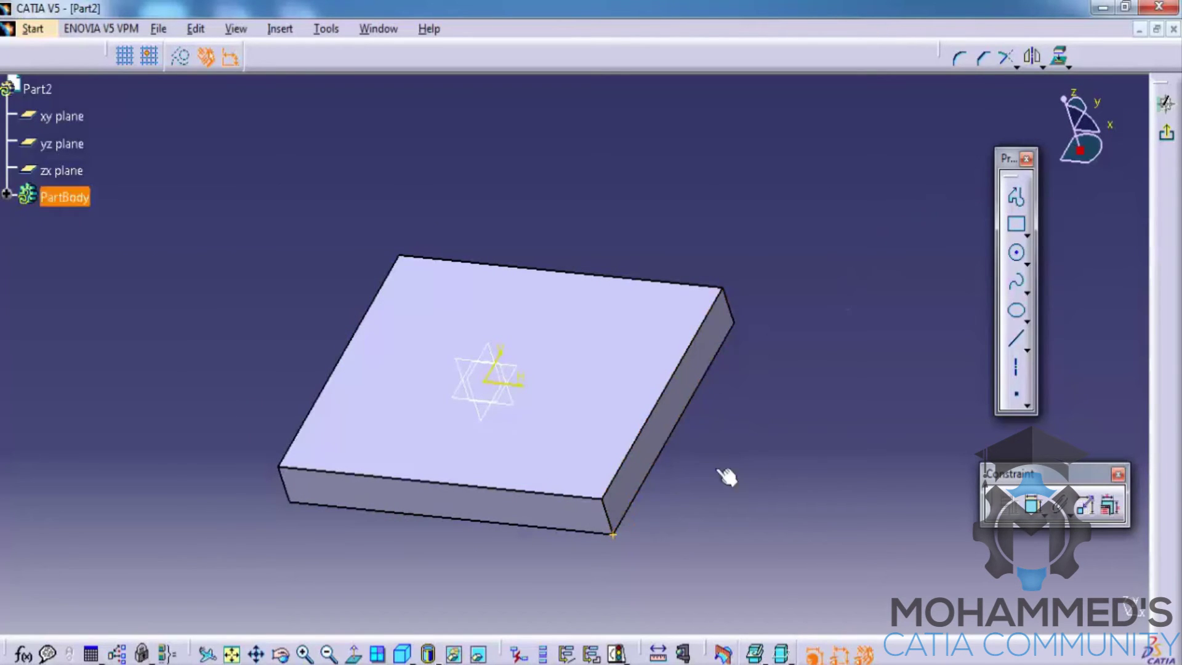
Step: Project the block's lower-right side edge and near vertical edge into the sketch
middle_drag(620, 357, 641, 392)
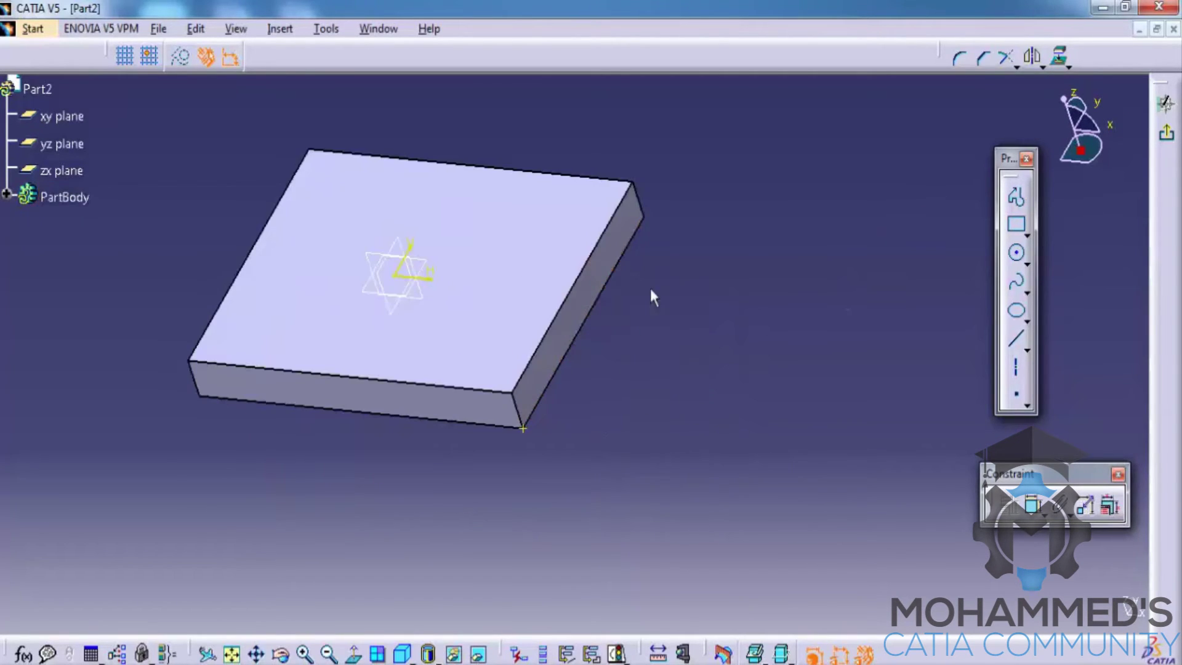
middle_drag(651, 290, 669, 300)
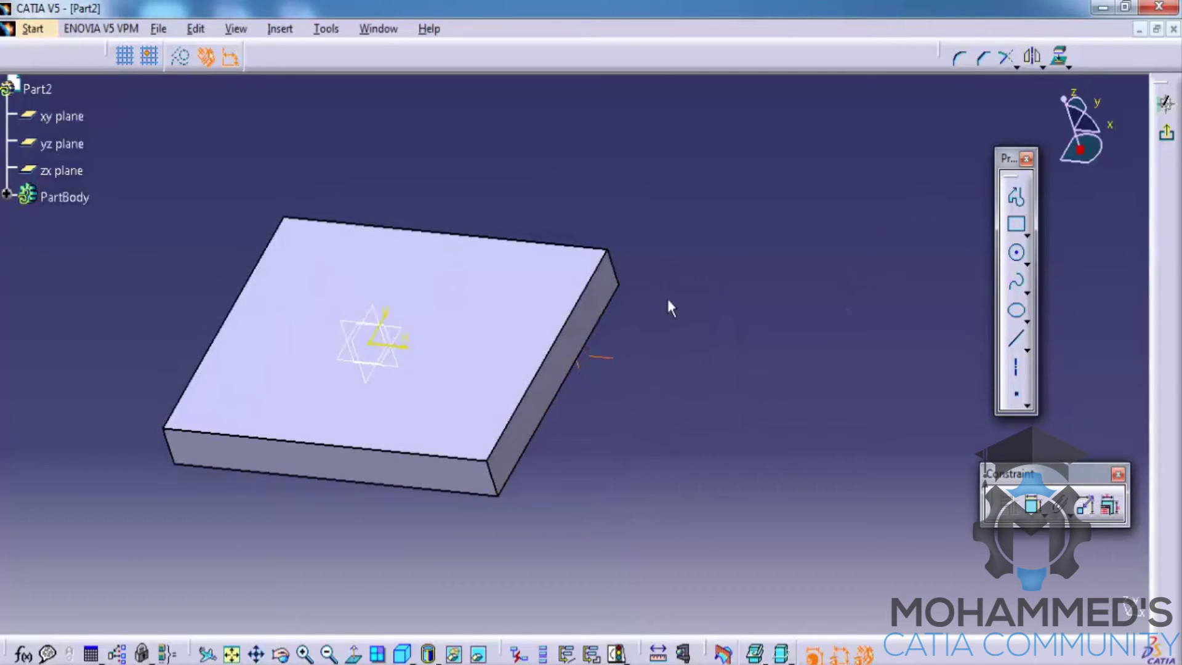
click(601, 322)
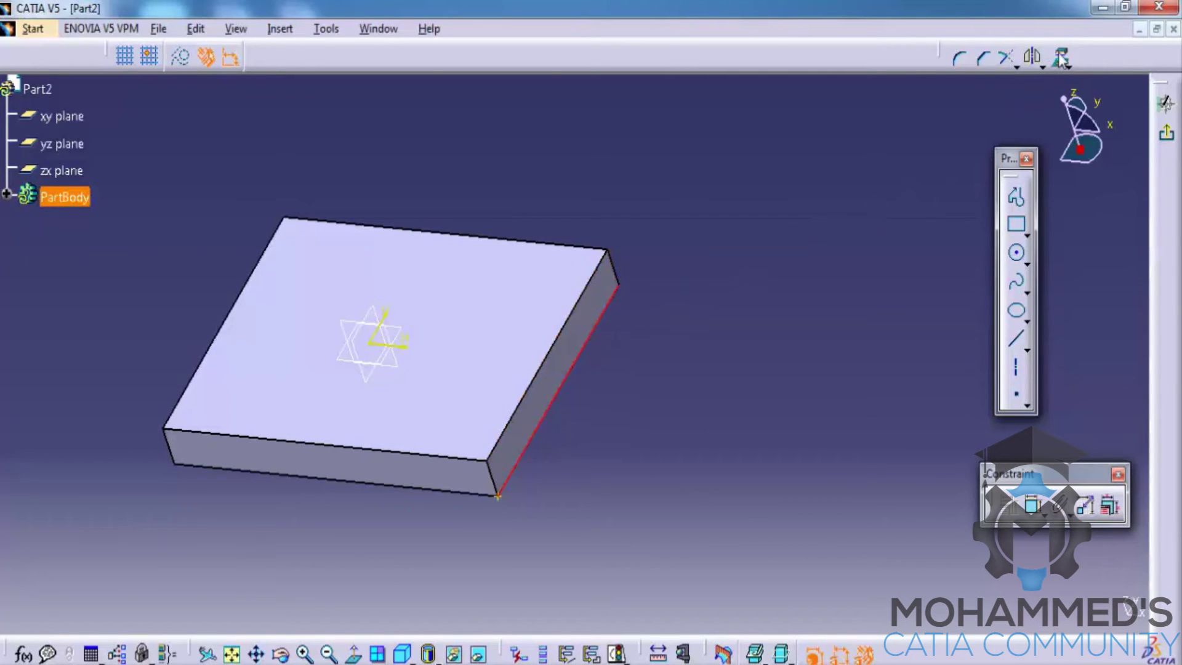
click(1058, 55)
click(782, 271)
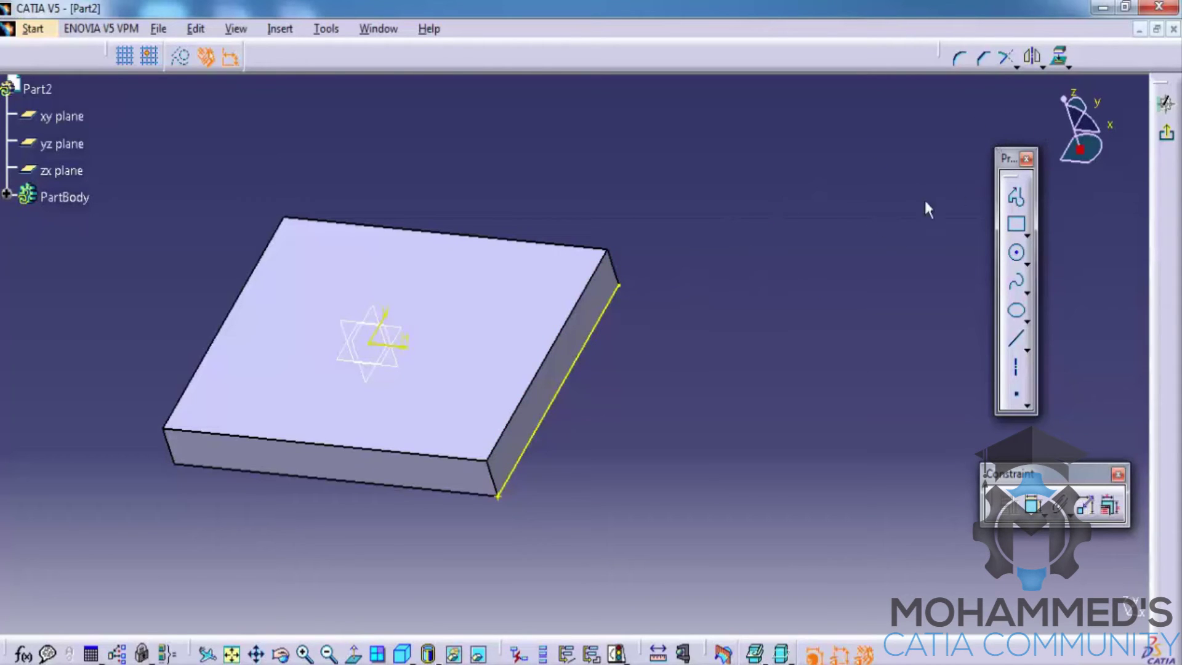
middle_drag(614, 416, 655, 359)
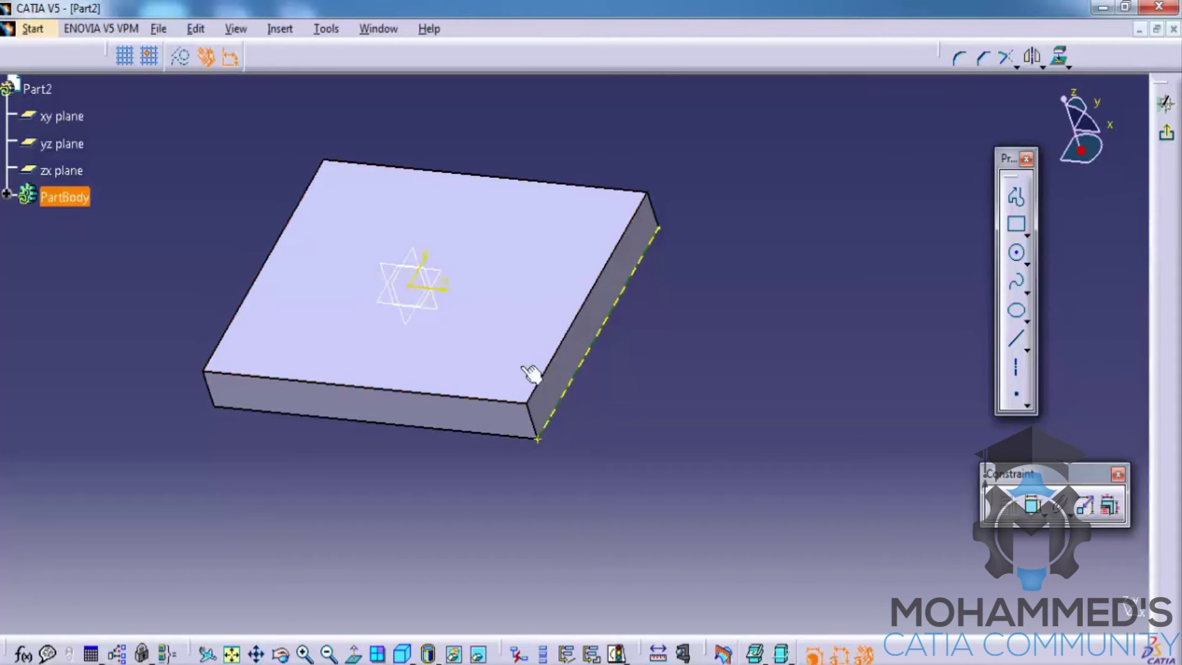
click(548, 431)
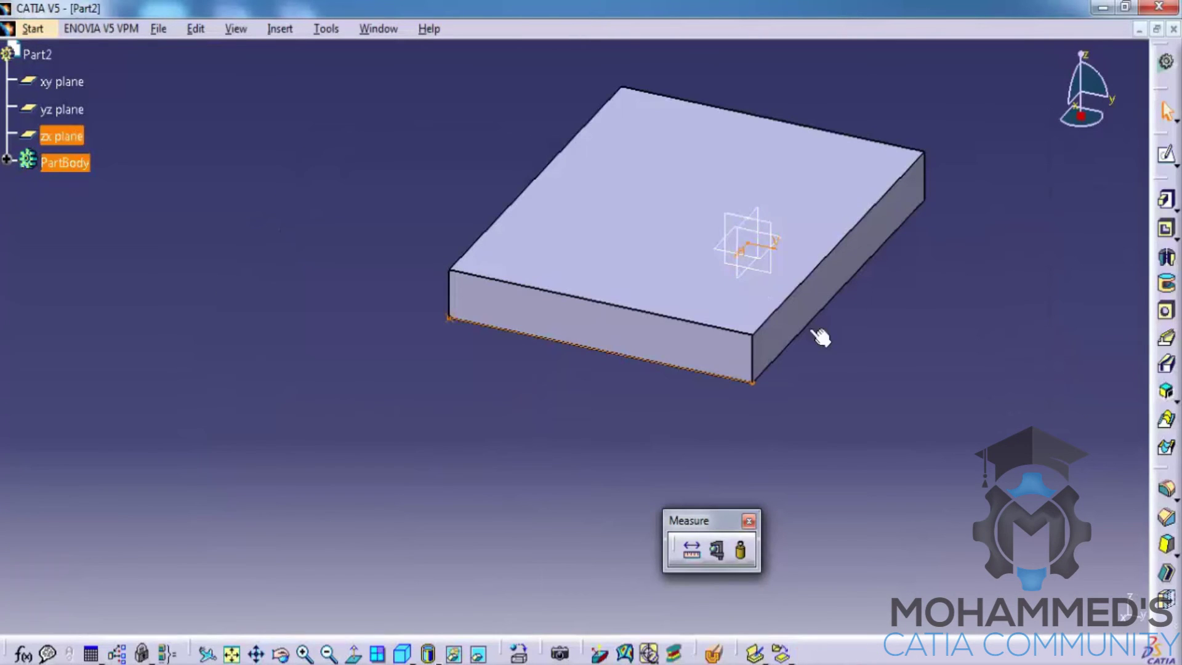
Step: Expand PartBody and open Sketch.1, the pad's profile, for editing
click(617, 401)
middle_drag(559, 404, 507, 397)
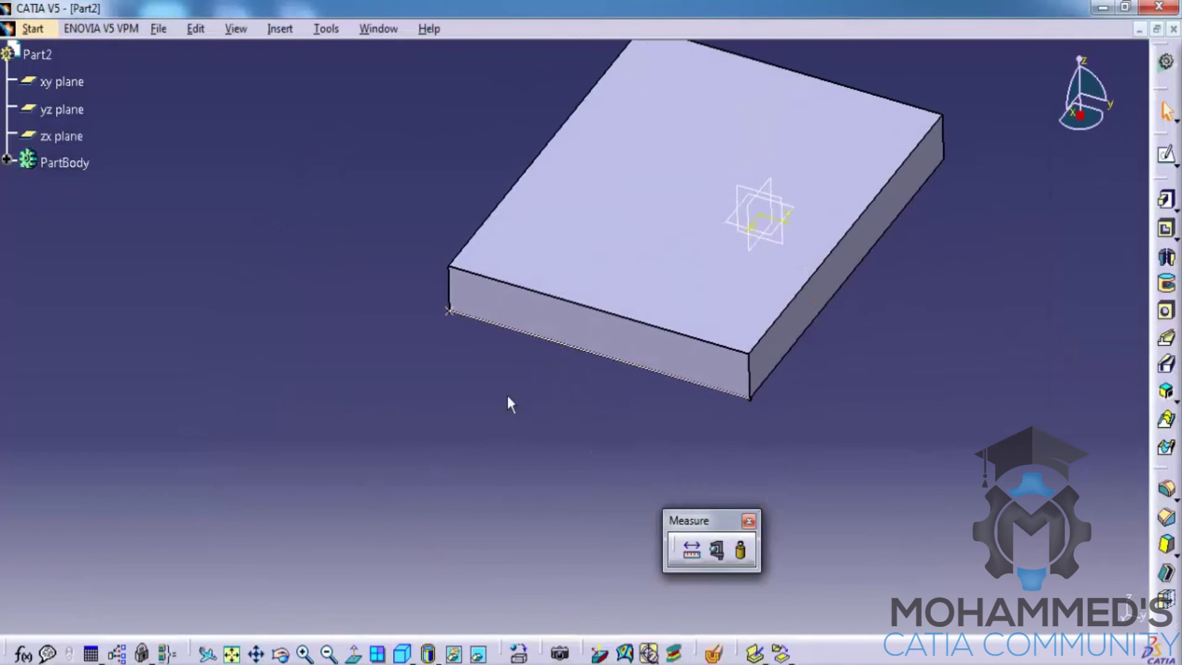
click(7, 160)
double_click(78, 257)
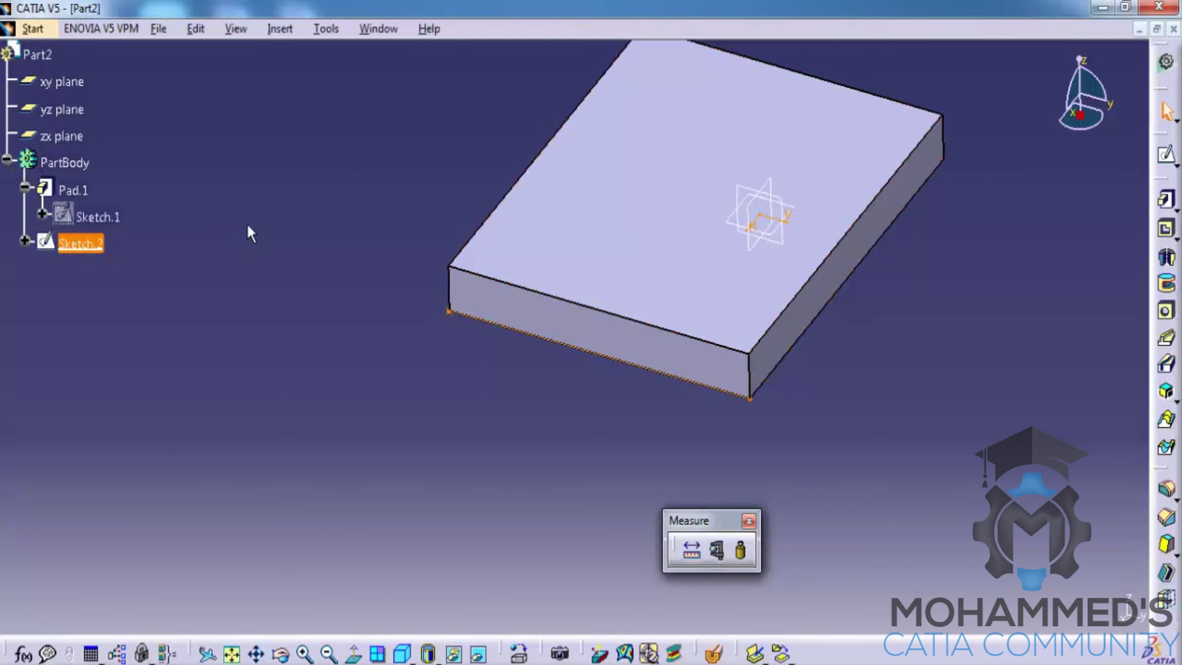
click(101, 220)
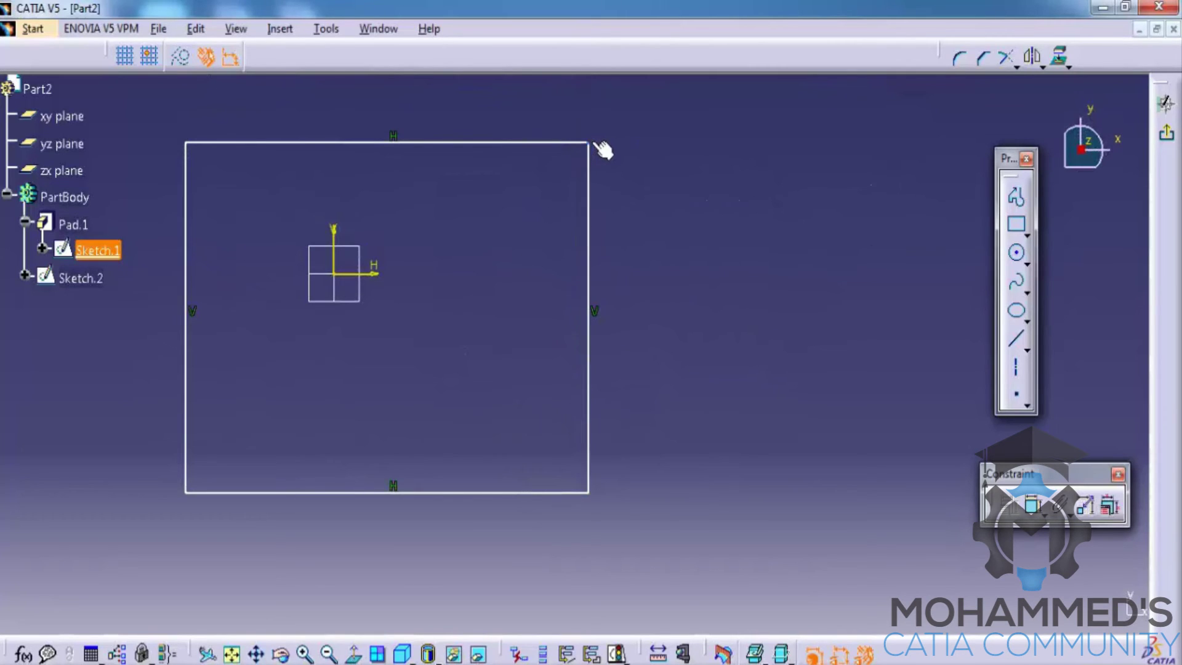
Step: Delete the top horizontal constraint, drag the top-right corner down, and exit the sketch
mouse_move(596, 146)
mouse_down()
mouse_move(561, 228)
mouse_move(608, 163)
mouse_up()
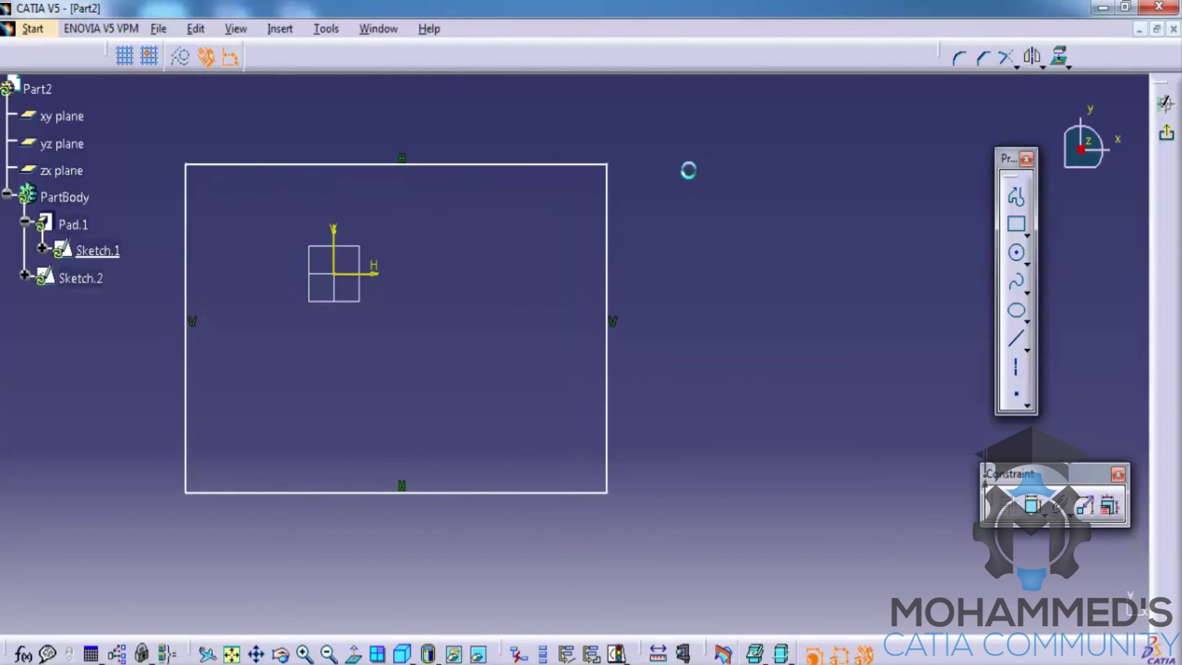
right_click(402, 157)
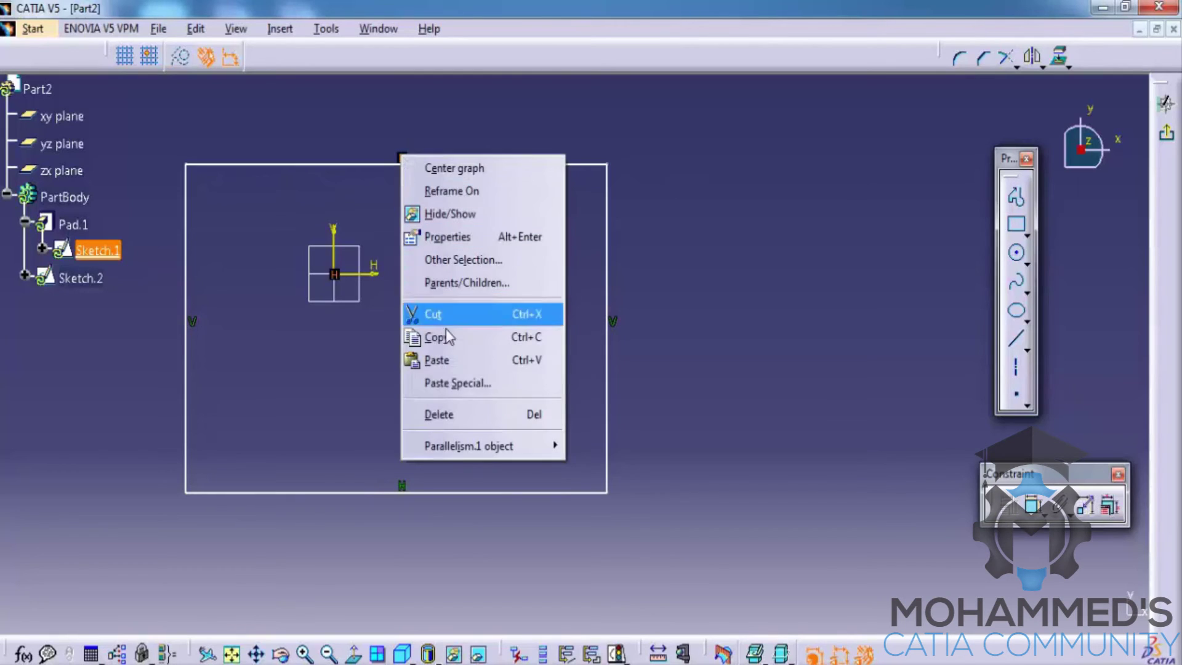
click(439, 419)
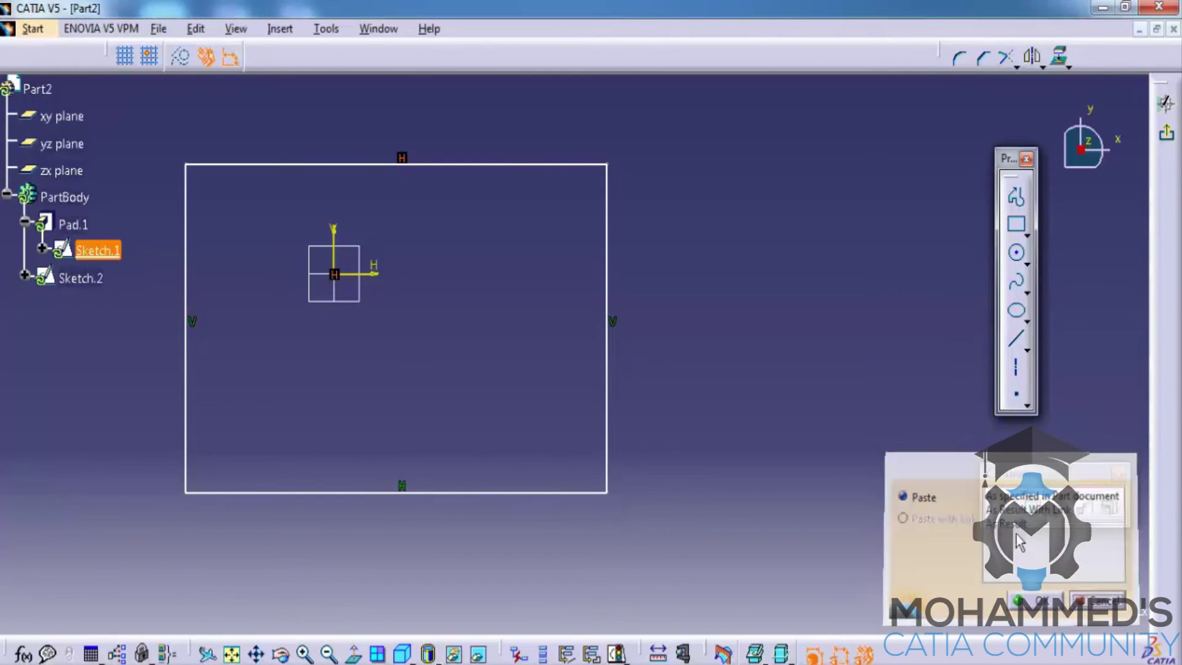
click(1099, 601)
right_click(404, 159)
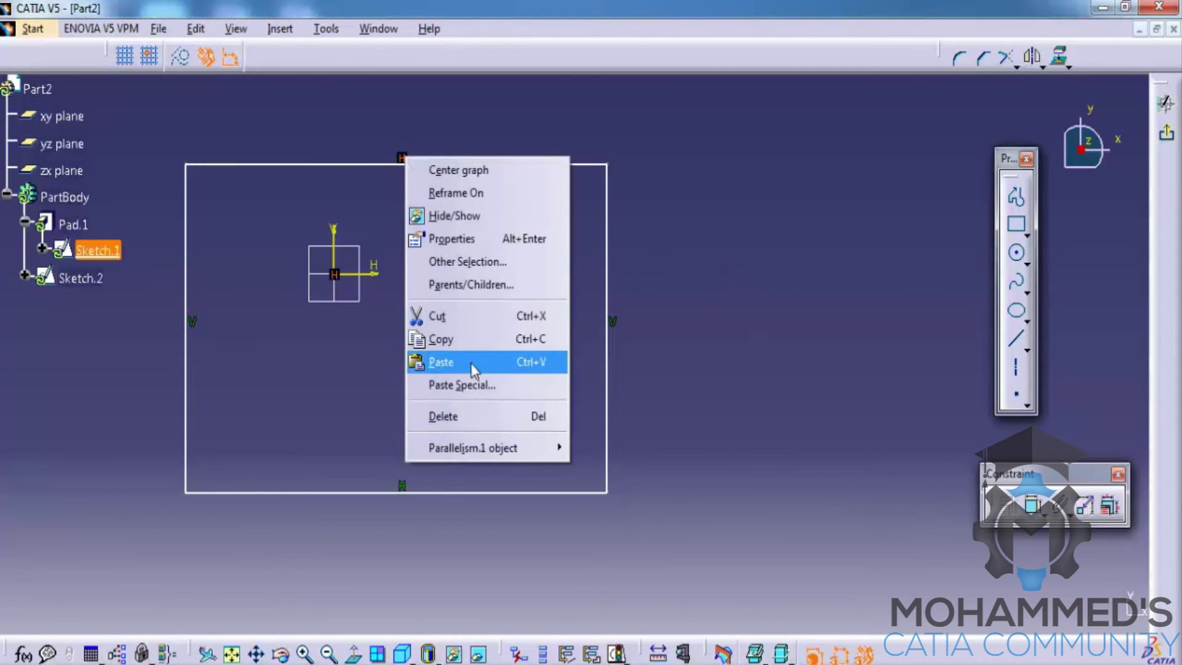
click(465, 417)
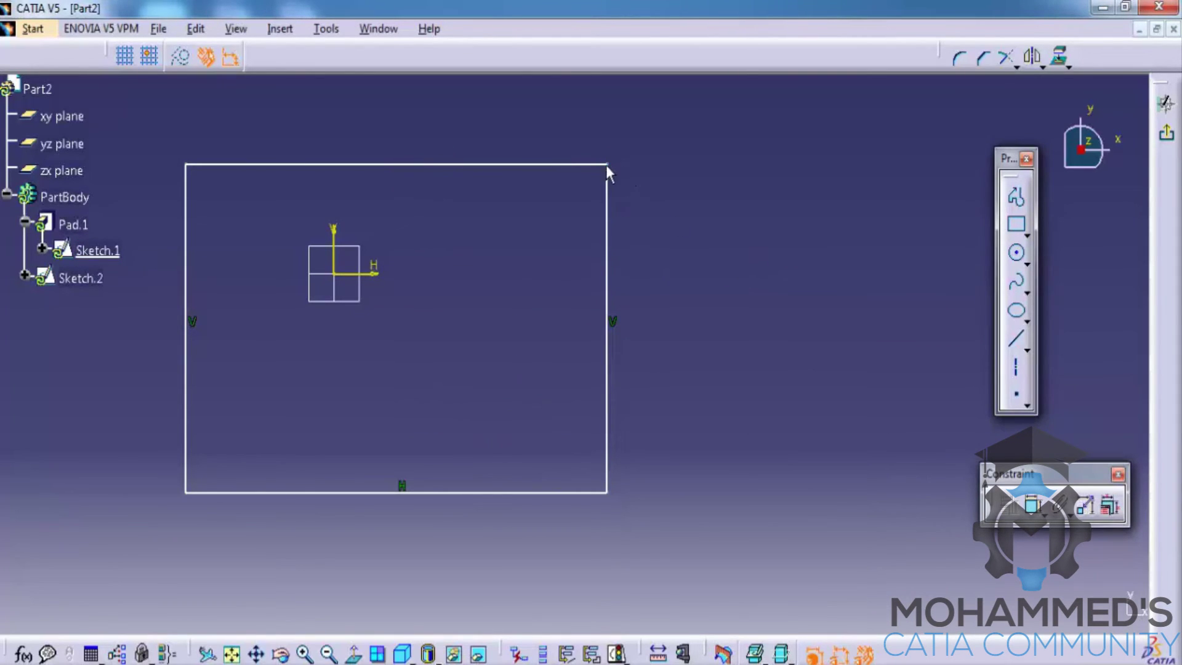
drag(606, 165, 579, 267)
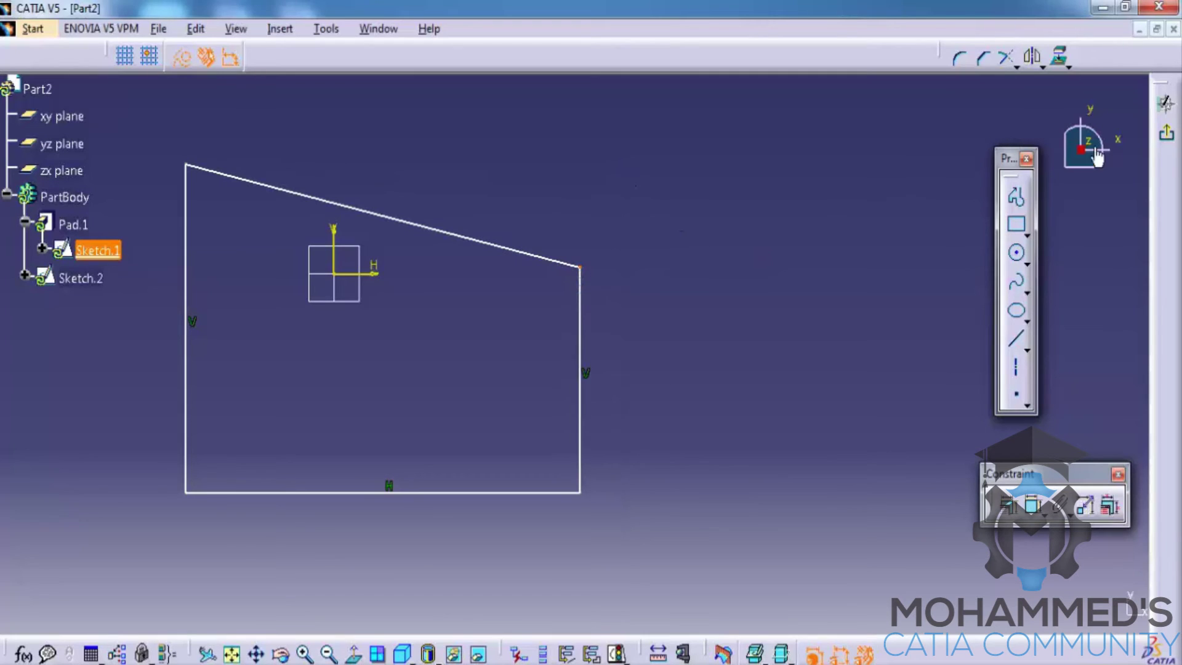
click(1167, 132)
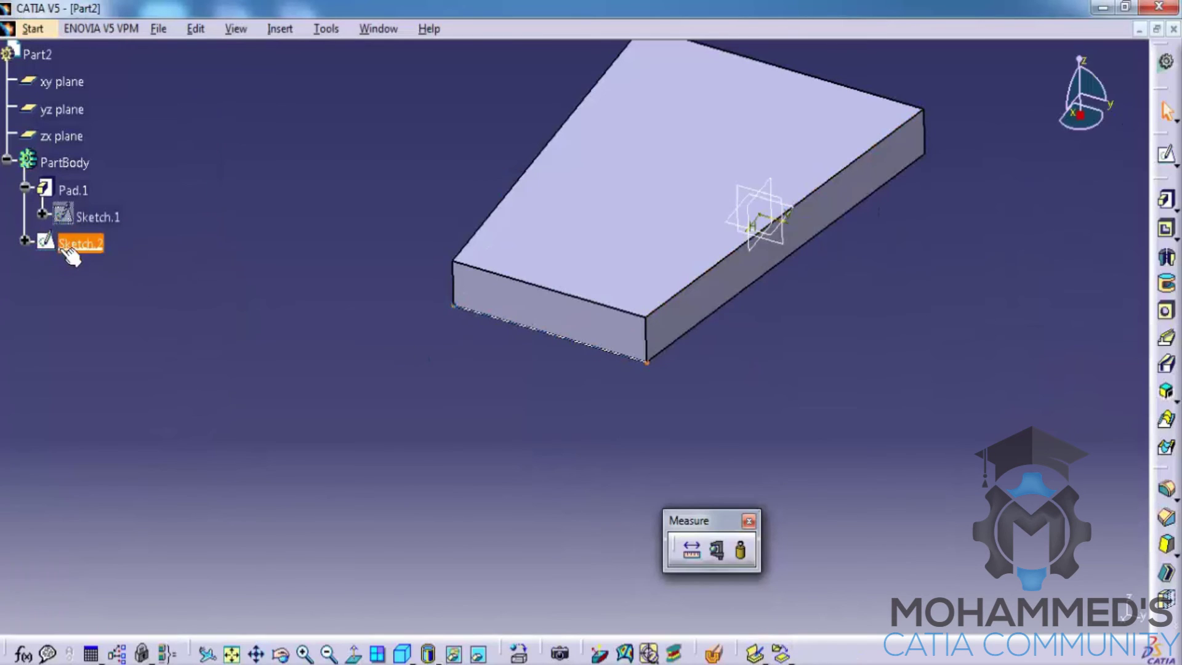
double_click(95, 253)
click(398, 198)
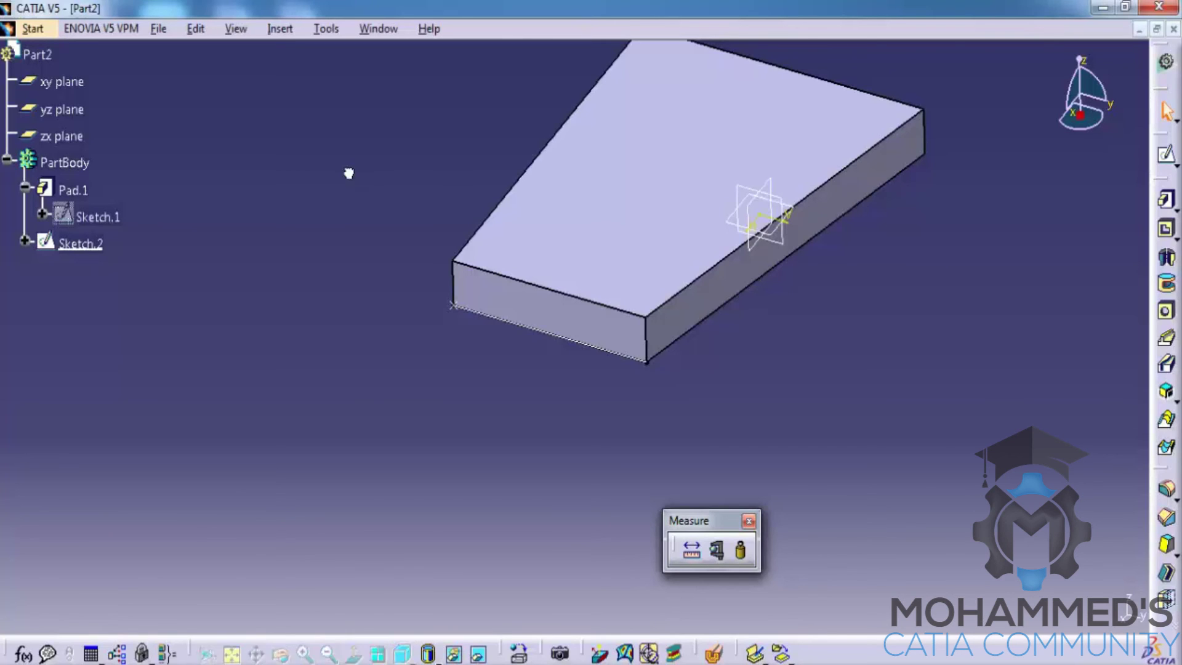
Step: Switch to the Part1 window and start a sketch on a flat surface
click(378, 29)
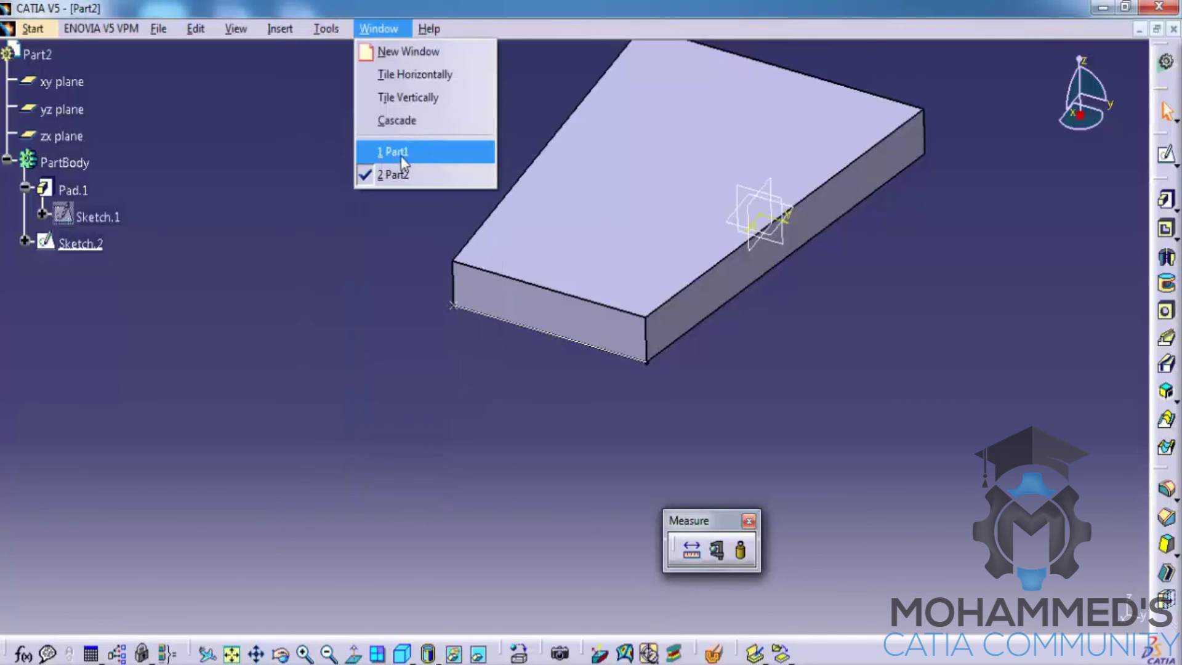
click(378, 151)
middle_drag(631, 315, 636, 274)
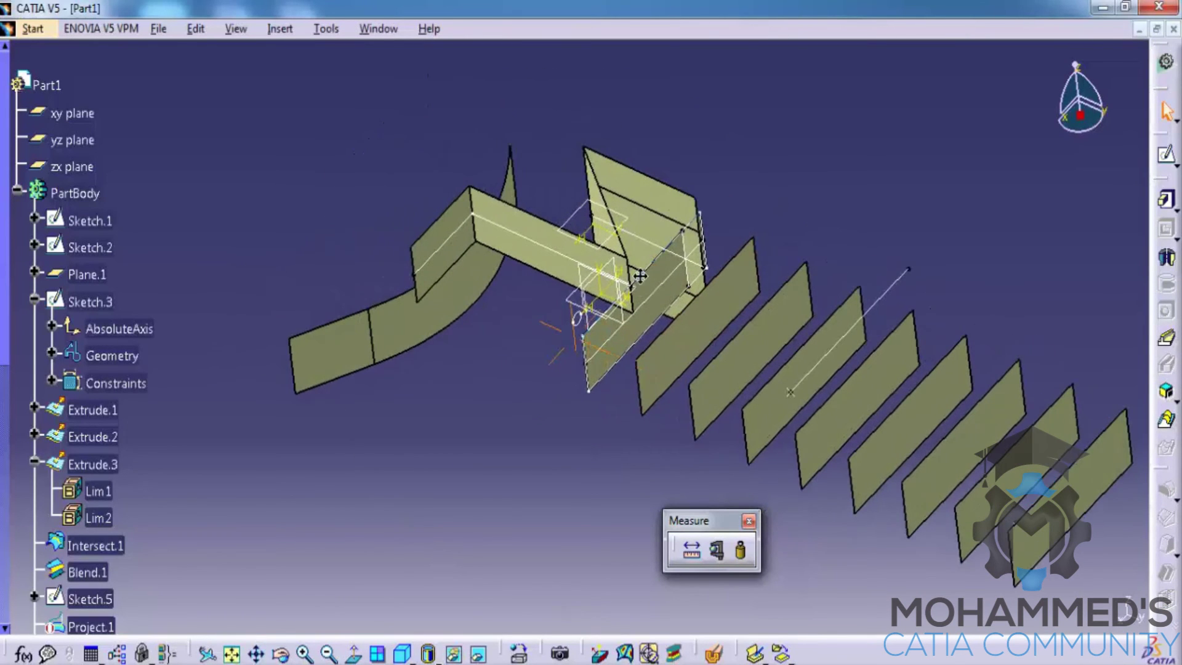
click(747, 306)
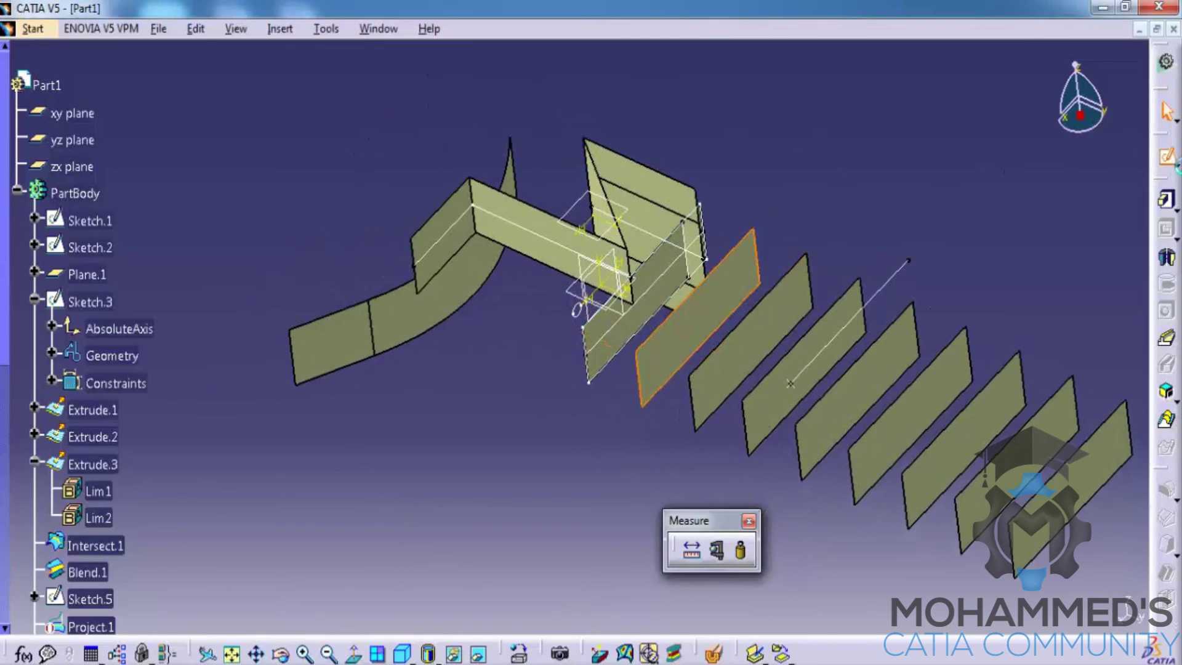
click(1166, 156)
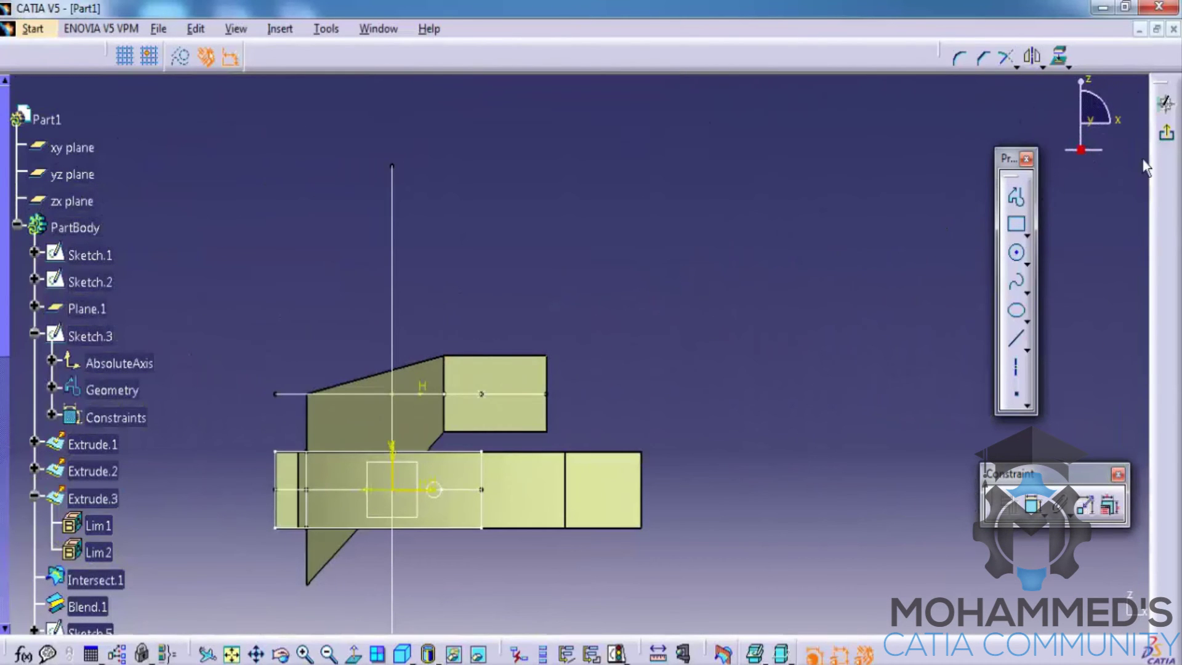
Step: Exit that sketch and try to sketch on the curved blend surface
click(1169, 139)
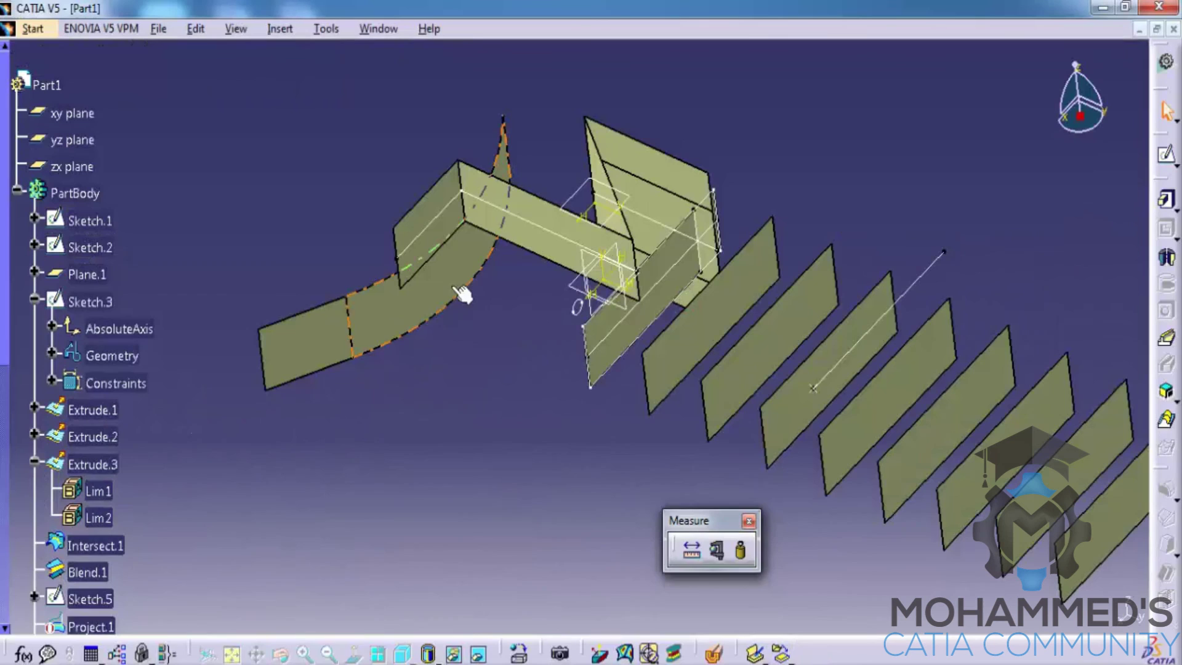
click(462, 294)
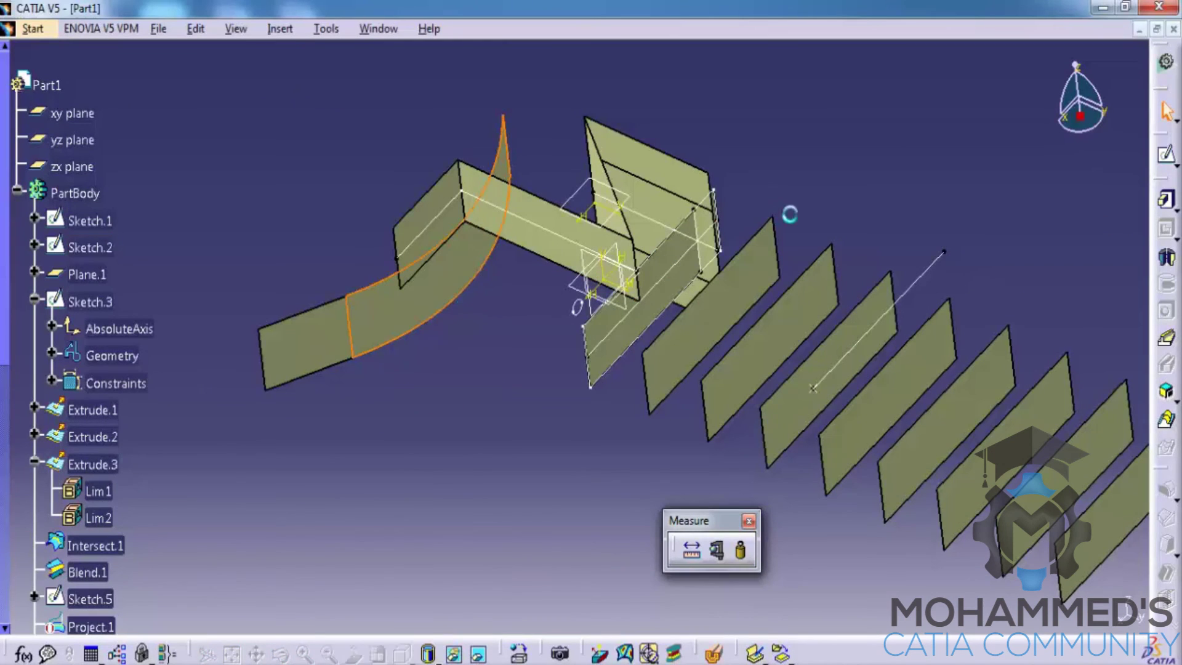
click(1168, 157)
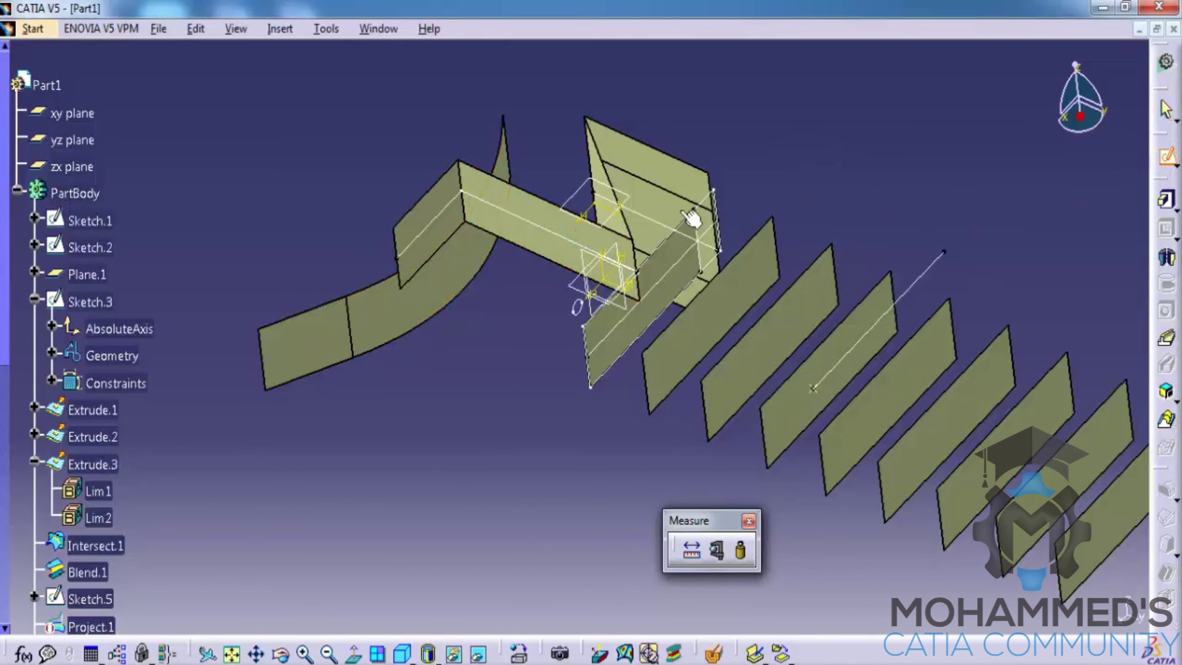